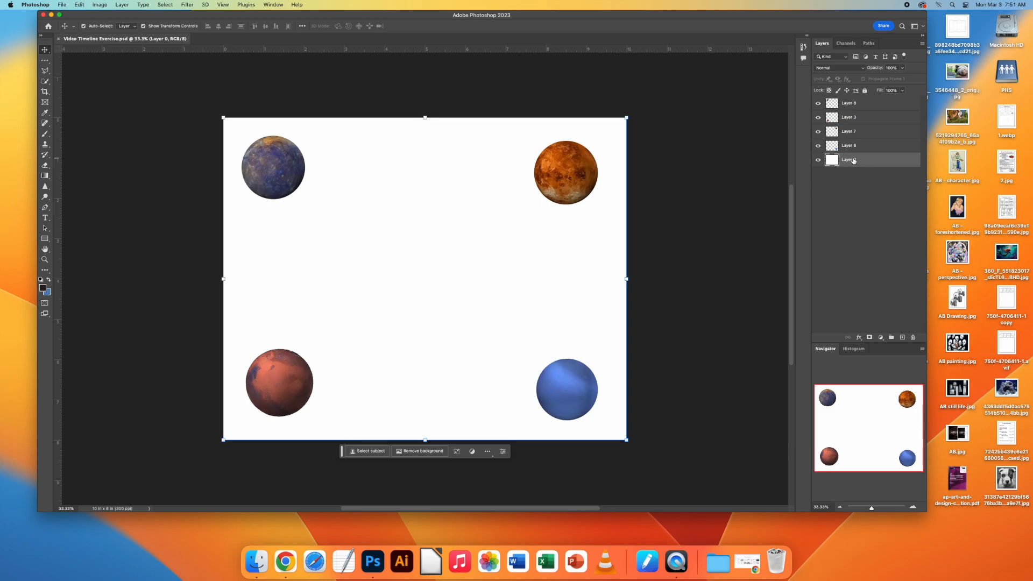
Rename the white bottom layer "background" and the four planet layers 1, 2, 3 and 4 from top to bottom.
text(background)
key(Return)
click(824, 103)
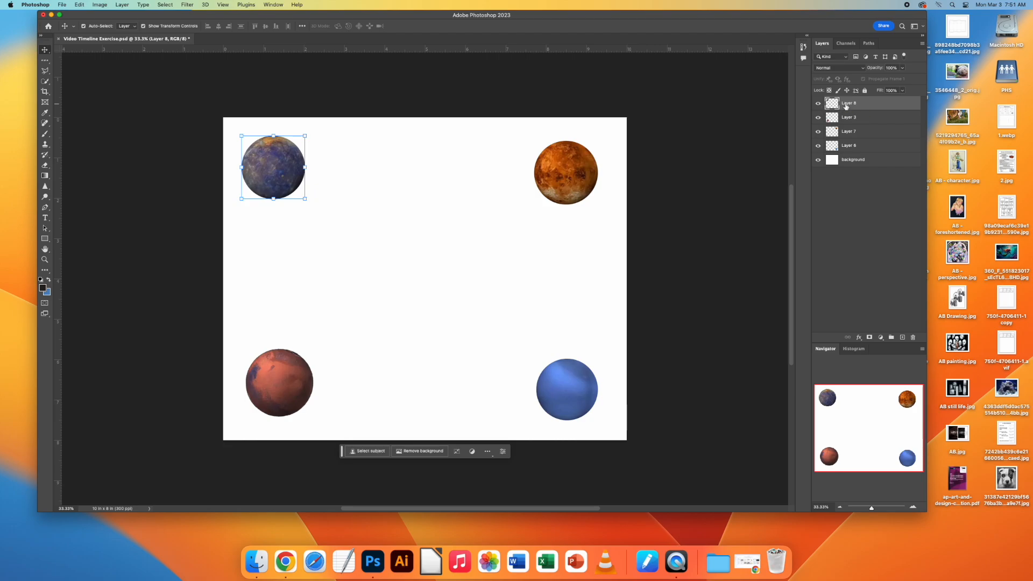
text(1)
double_click(850, 119)
text(2)
double_click(852, 133)
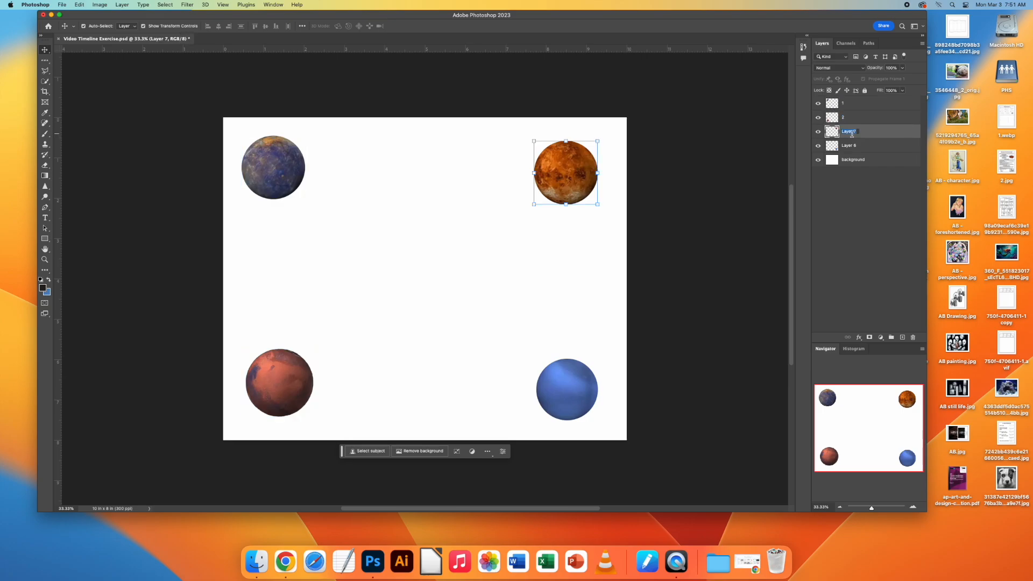
text(3)
double_click(850, 146)
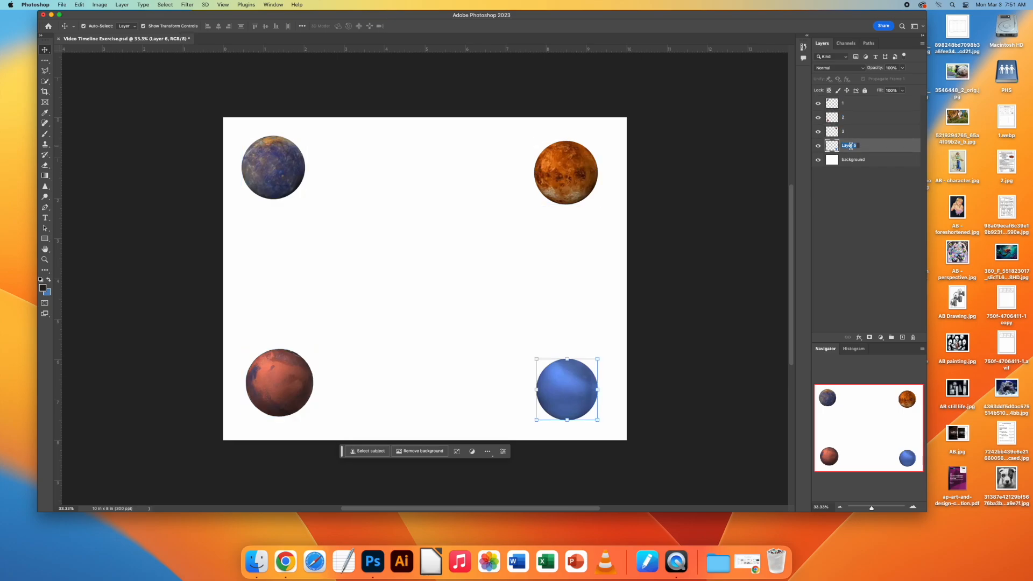
text(4)
key(Return)
click(572, 262)
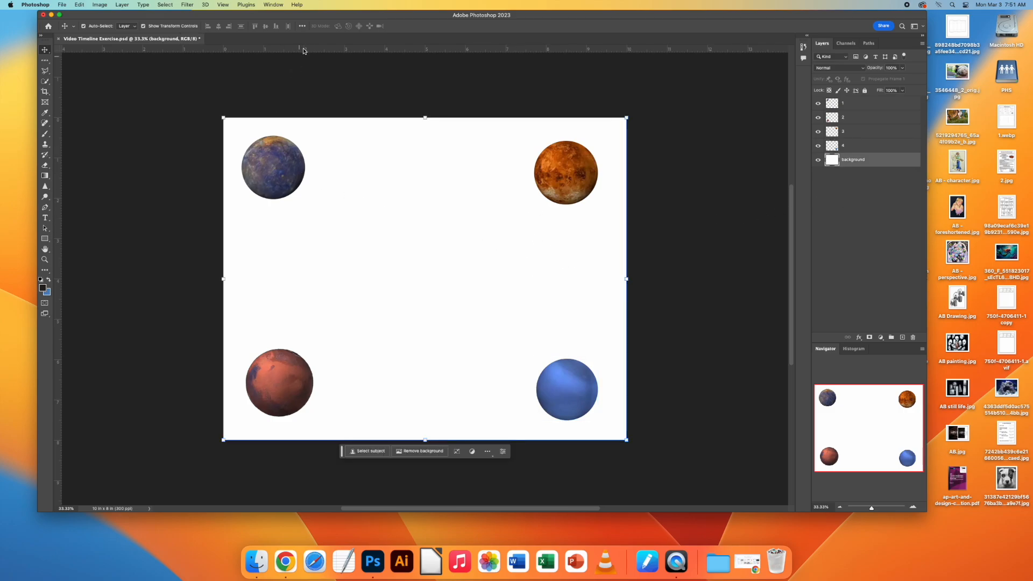
Show the Timeline and create a video timeline for the document's layers.
click(266, 4)
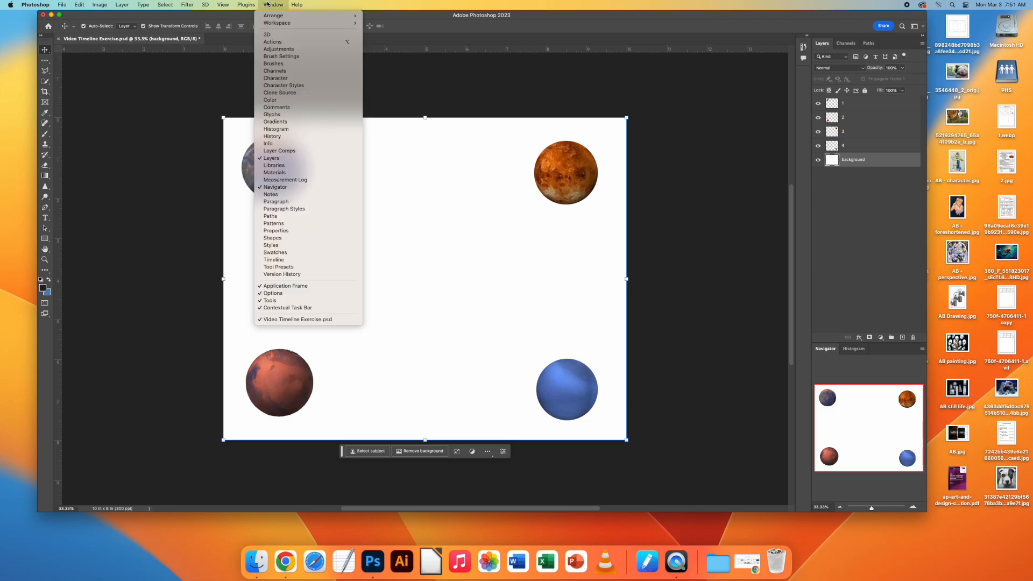
click(279, 260)
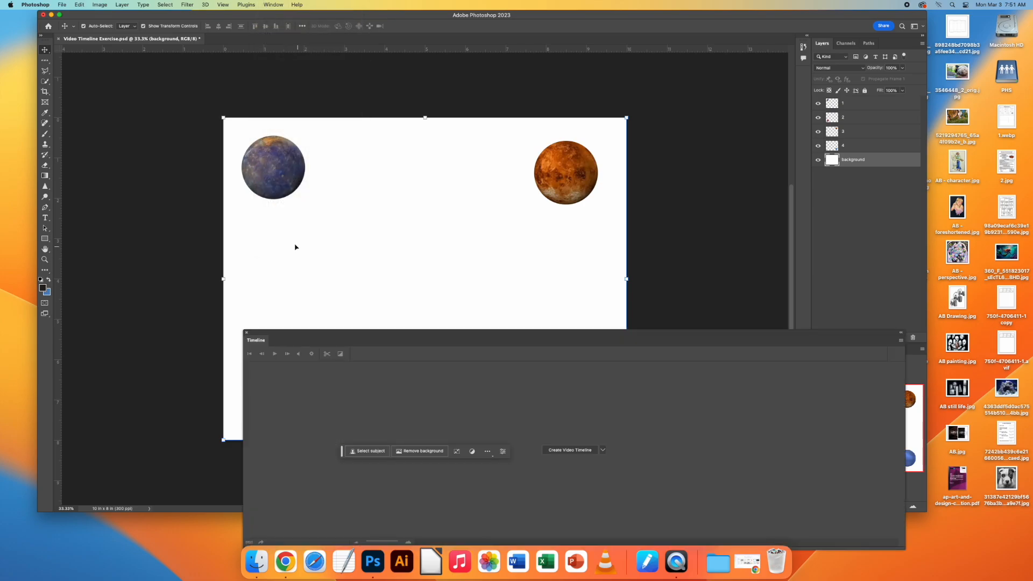
mouse_move(483, 341)
mouse_down()
mouse_move(457, 357)
mouse_move(497, 334)
mouse_up()
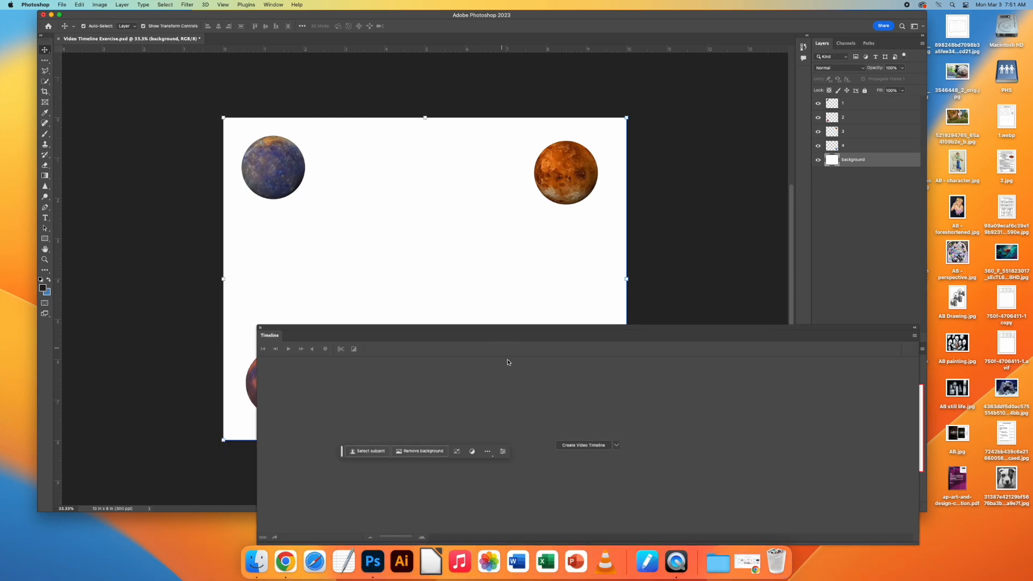
click(617, 446)
click(605, 456)
click(590, 446)
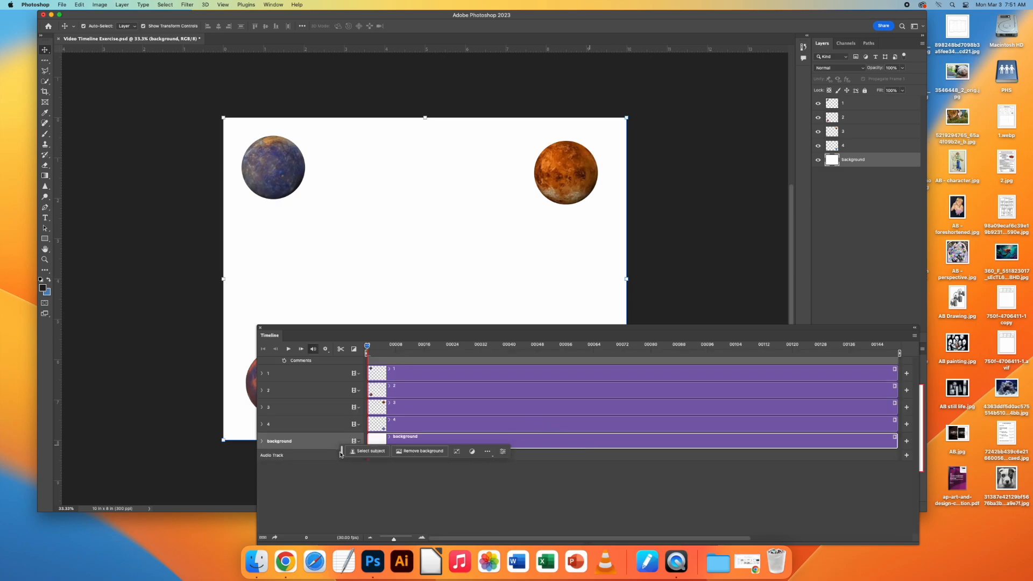
Move the contextual task bar off the Timeline, shorten the Timeline panel and place it over the canvas's lower edge.
drag(341, 453, 84, 555)
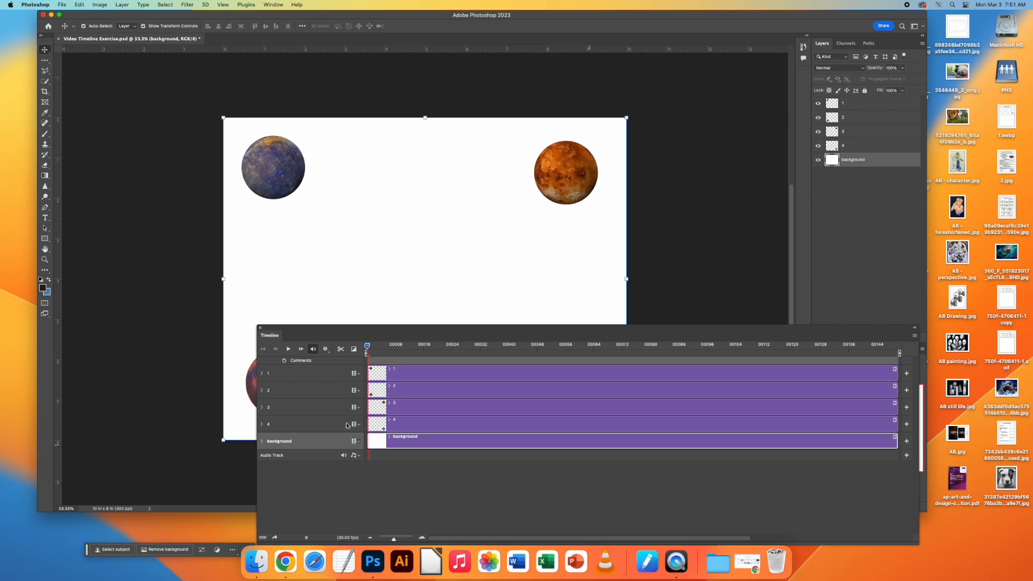
drag(395, 340, 293, 247)
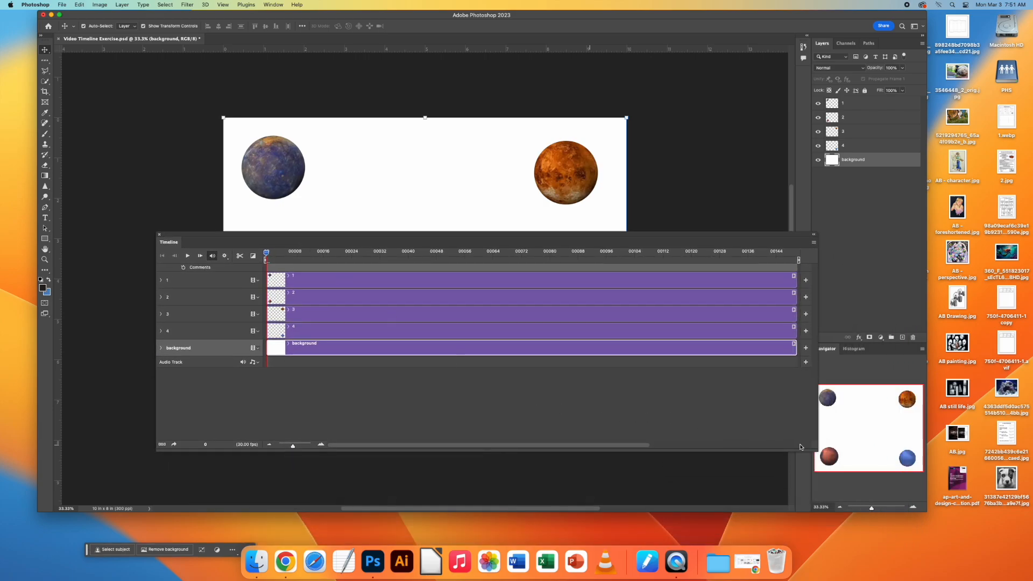
drag(816, 451, 818, 392)
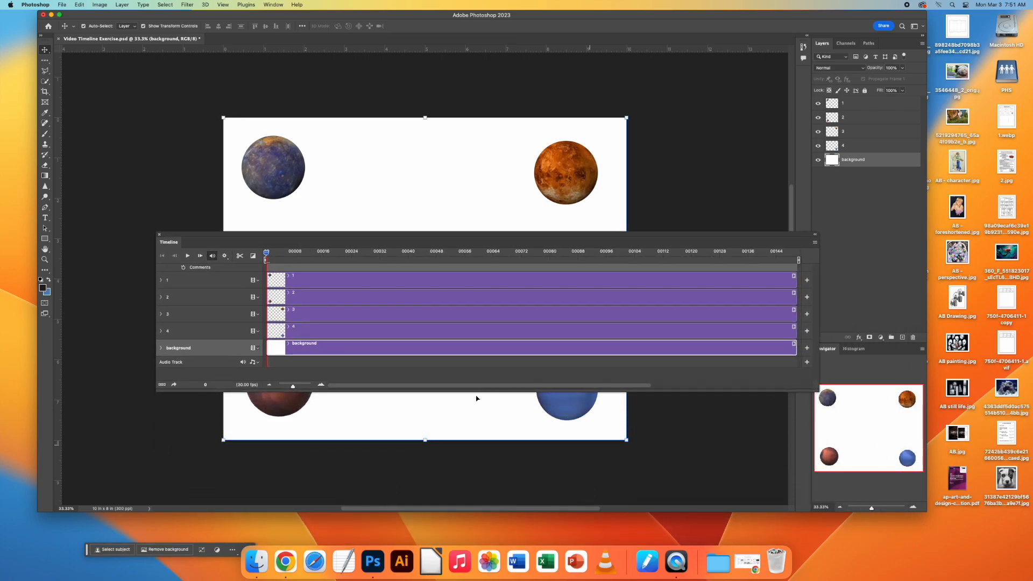
mouse_move(292, 388)
mouse_down()
mouse_move(282, 388)
mouse_move(292, 387)
mouse_up()
drag(284, 236, 366, 372)
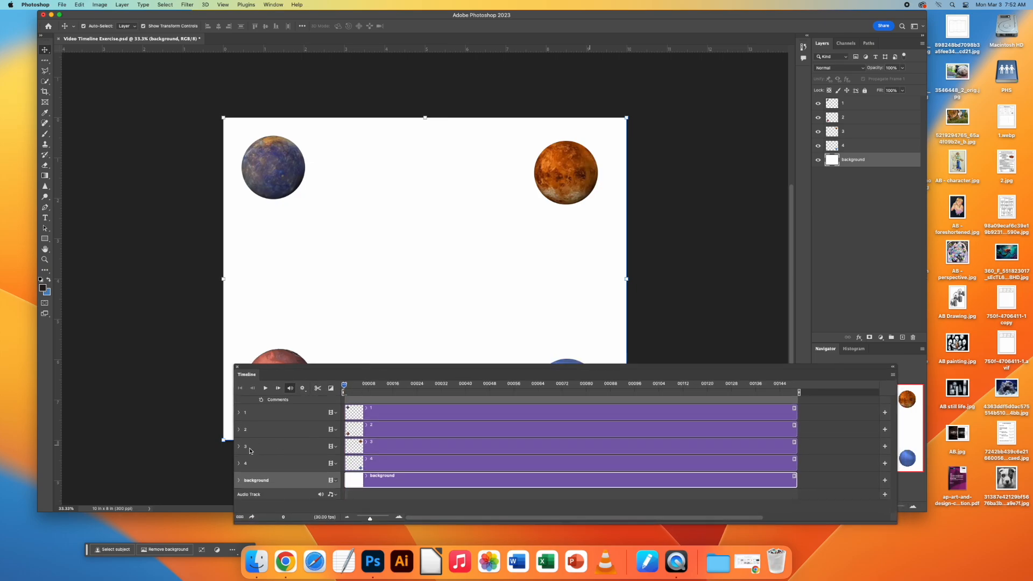
Enable Position keyframing on layer 1 at frame 0 and, at the final frame, move its planet between the two right-hand planets.
click(265, 413)
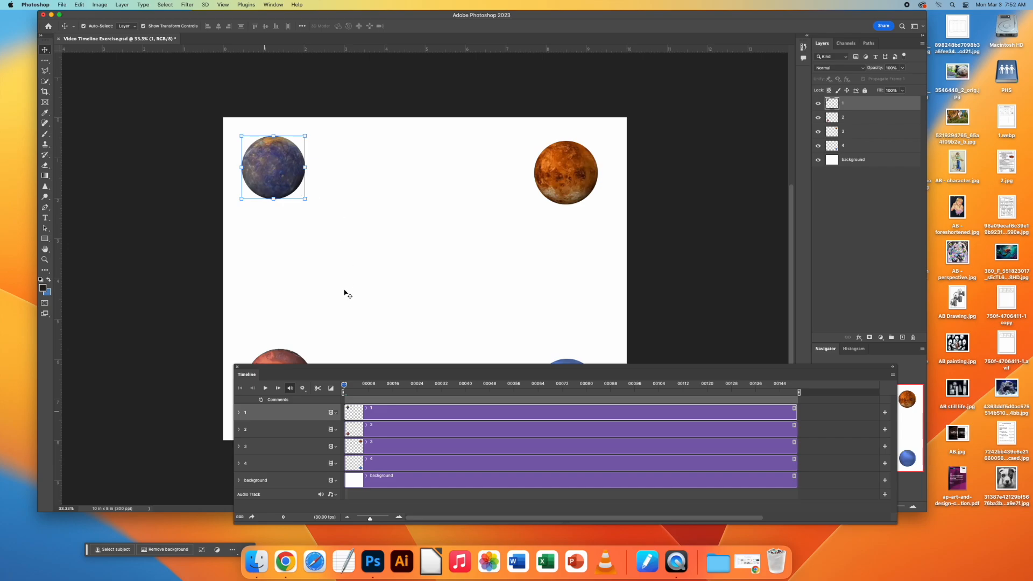
click(239, 413)
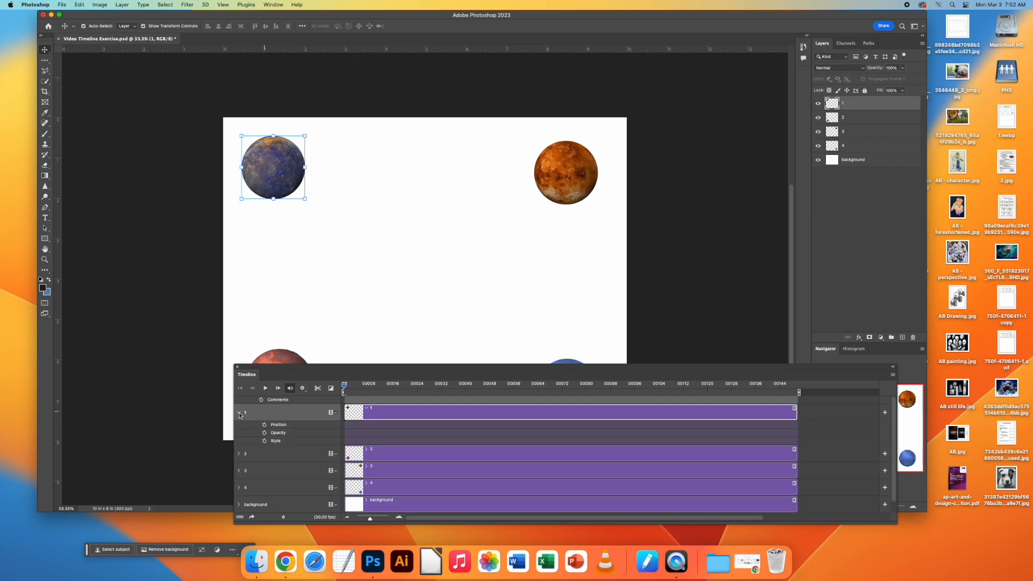
click(265, 426)
drag(344, 389, 795, 391)
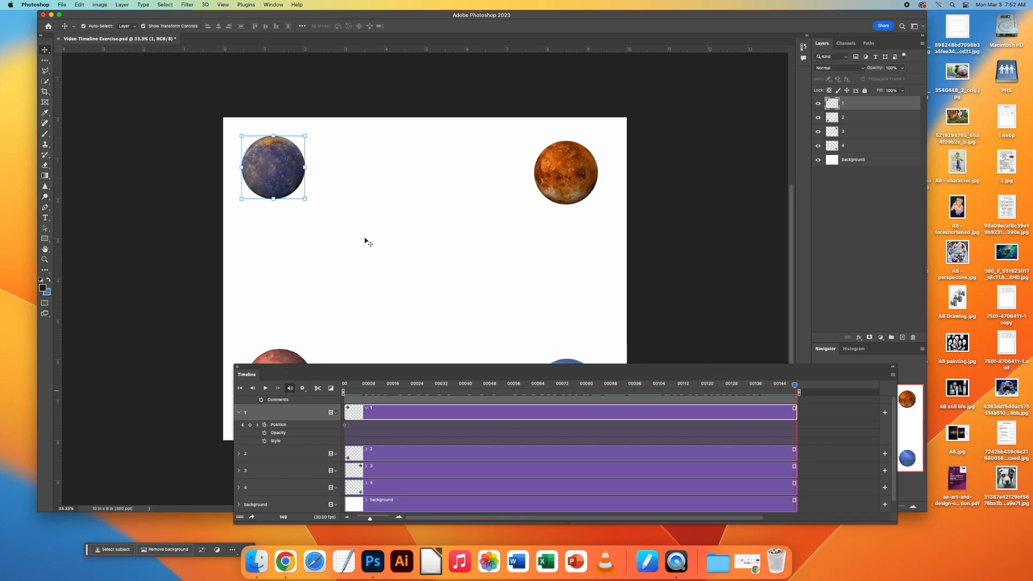
drag(276, 176, 568, 300)
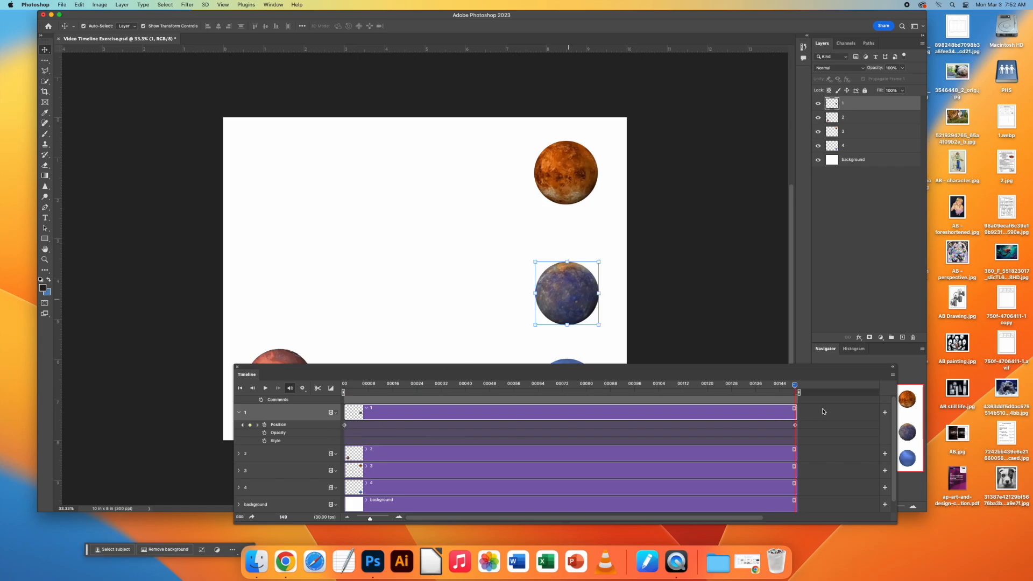
Play back layer 1's movement and return the playhead to the first frame.
click(266, 388)
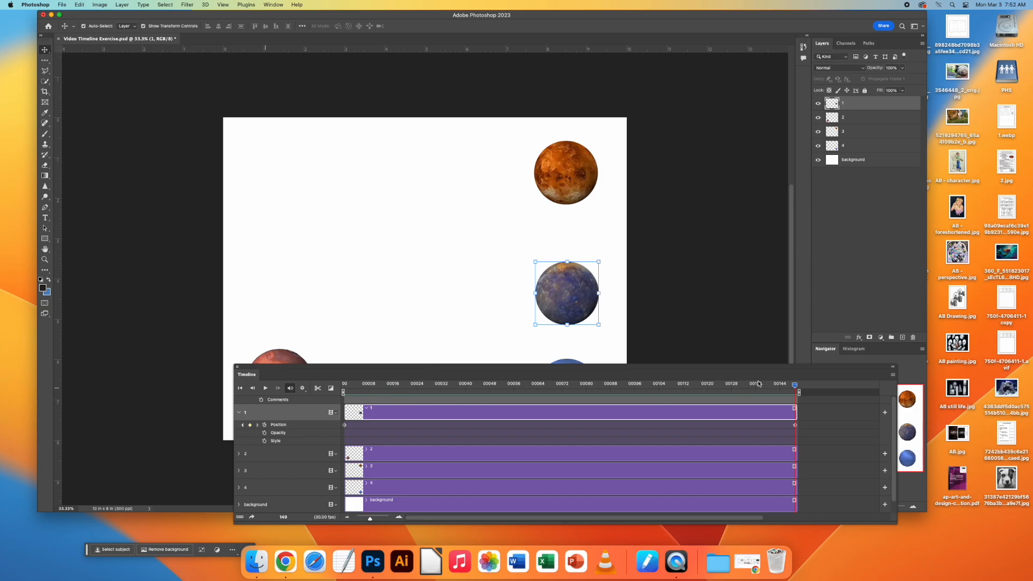
drag(795, 385, 343, 392)
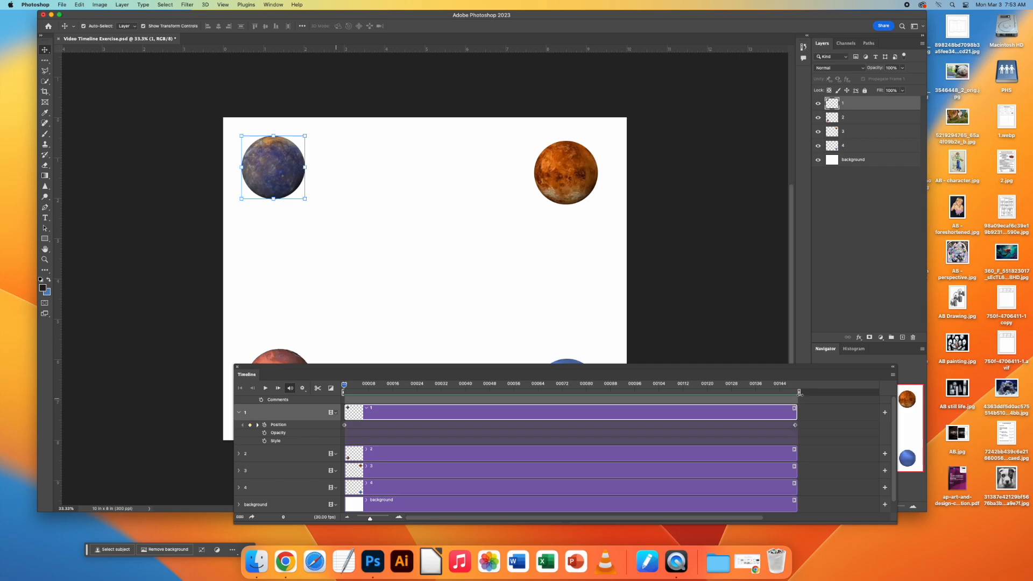
mouse_move(344, 385)
mouse_down()
mouse_move(491, 398)
mouse_move(337, 400)
mouse_up()
Move layer 1's end Position keyframe to about frame 31 and play the faster motion from the start.
drag(796, 427, 437, 434)
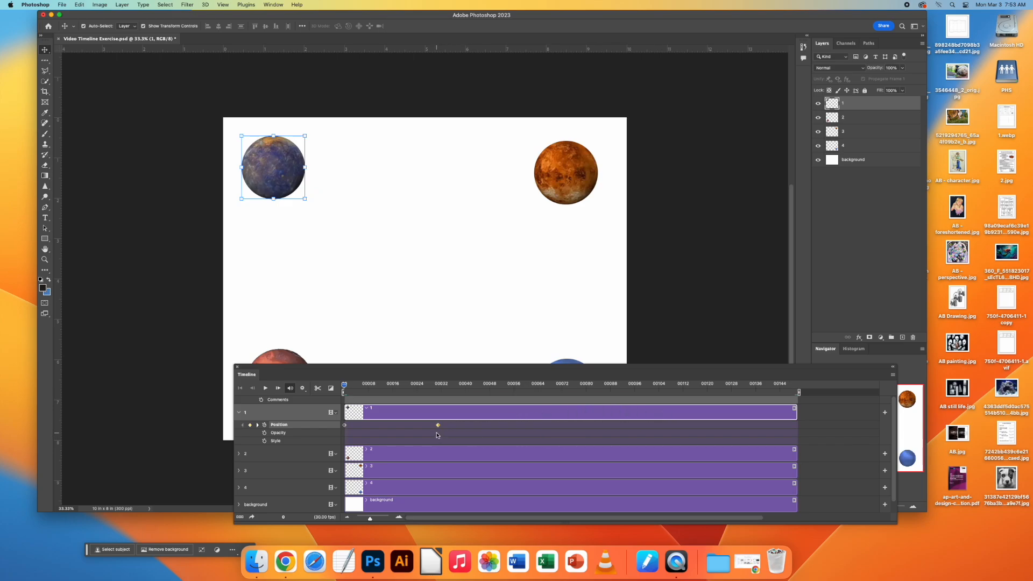
mouse_move(344, 386)
mouse_down()
mouse_move(439, 393)
mouse_move(341, 391)
mouse_up()
key(space)
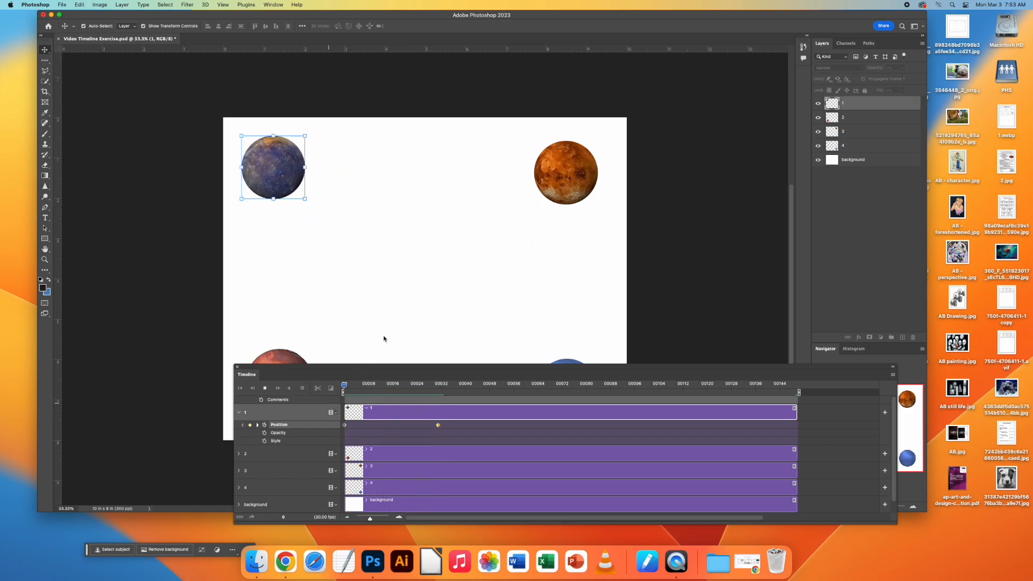
key(space)
Move layer 1's second Position keyframe to about frame 71 and replay the animation.
drag(438, 428, 558, 434)
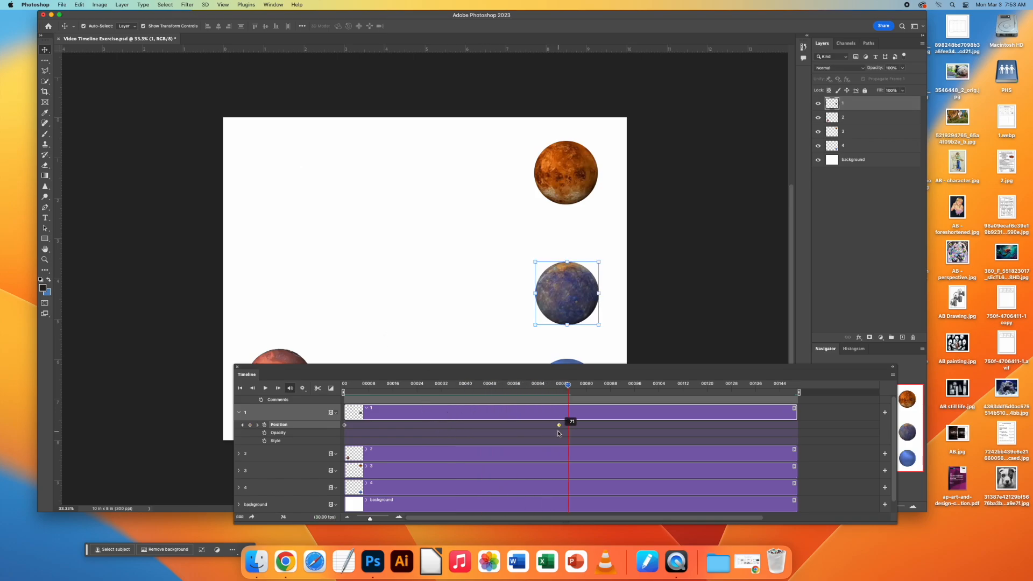
key(space)
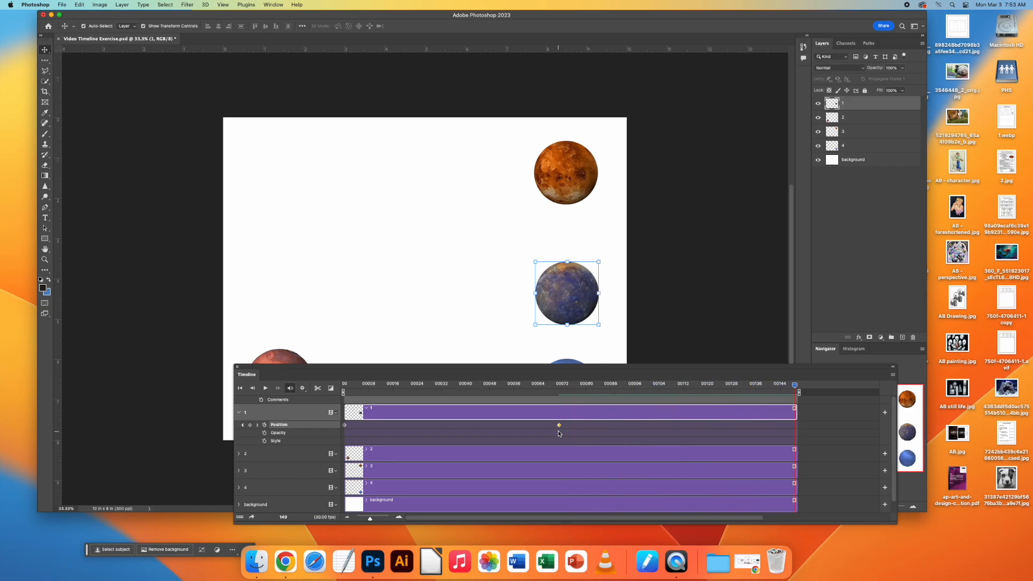
key(space)
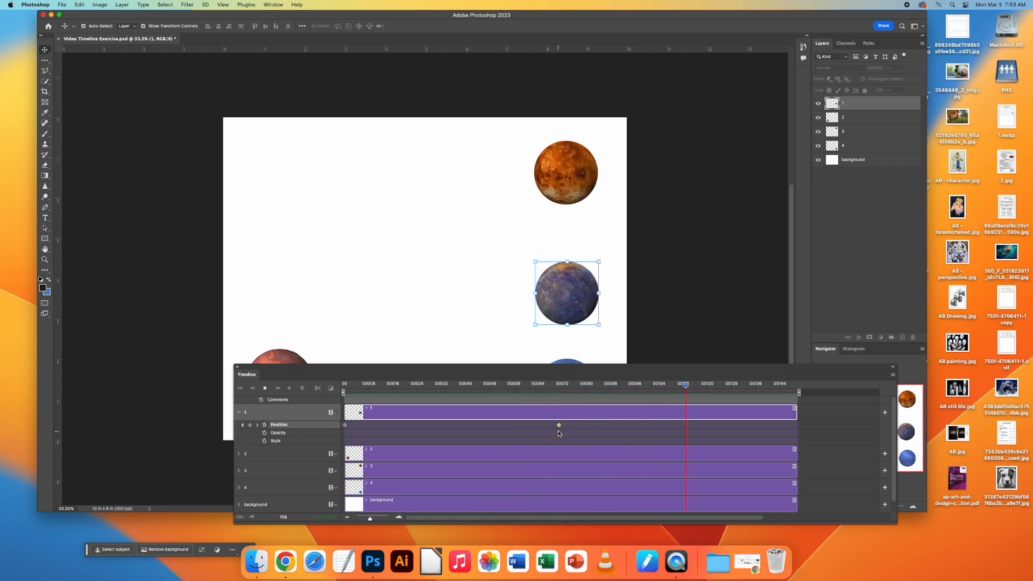
Move layer 1's second Position keyframe to about frame 101, replay the animation, and shift the keyframe to about frame 137.
drag(560, 425, 650, 425)
key(space)
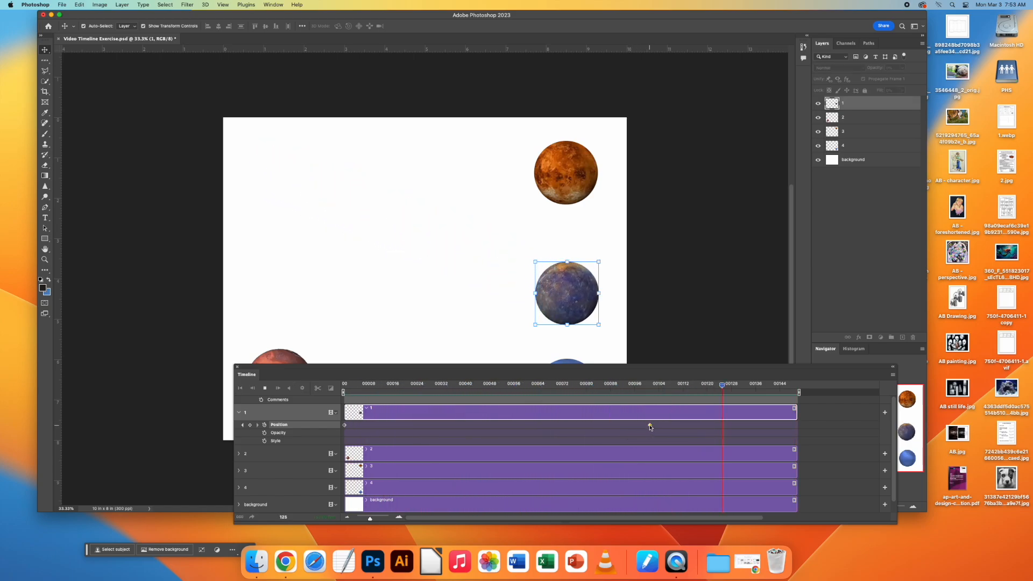
drag(797, 387, 759, 425)
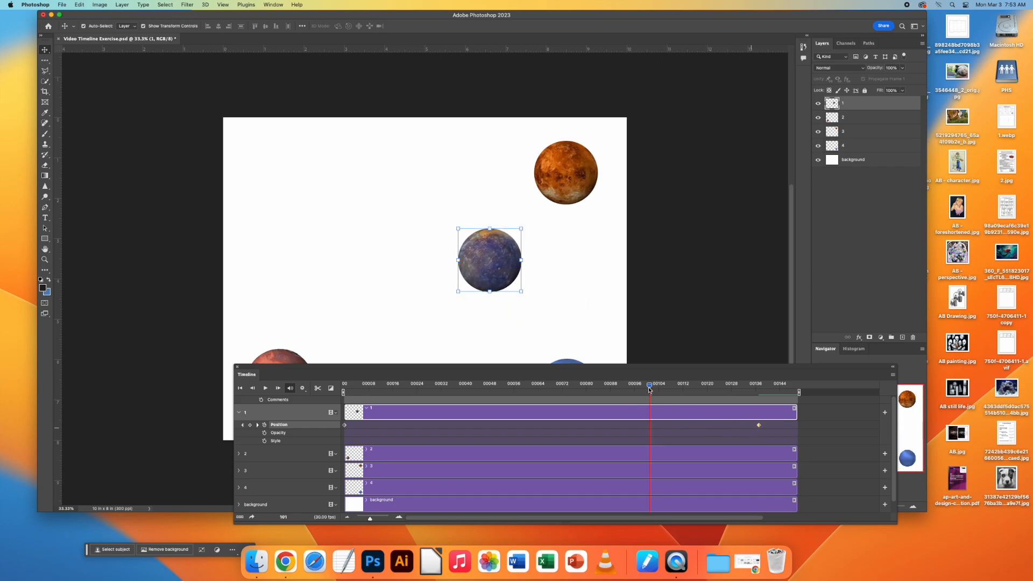
Retime layer 1's second Position keyframe to frame 47 and, at frame 92, move the planet straight across to the canvas's left side.
drag(650, 390, 486, 404)
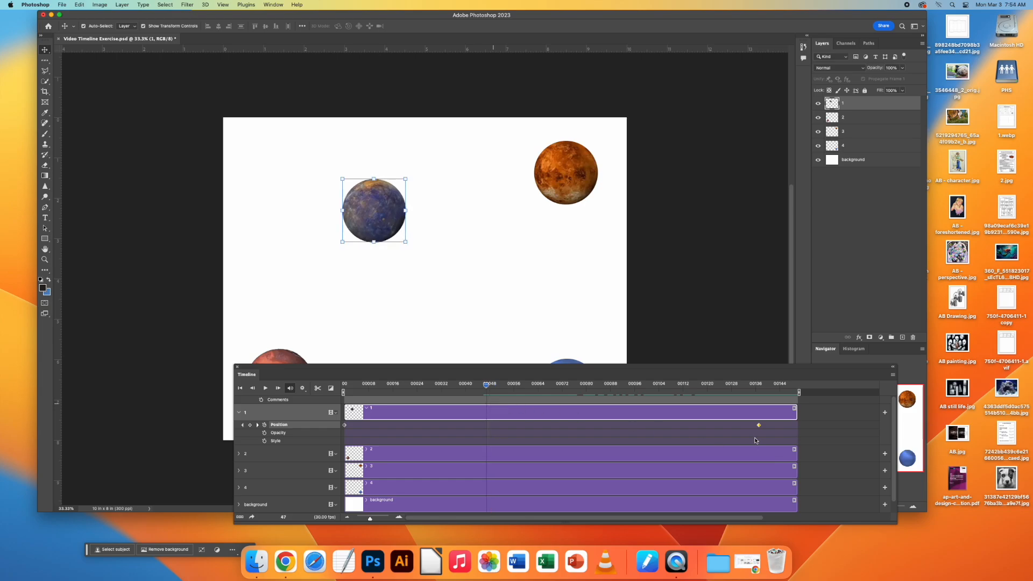
drag(758, 428, 484, 431)
drag(487, 385, 622, 386)
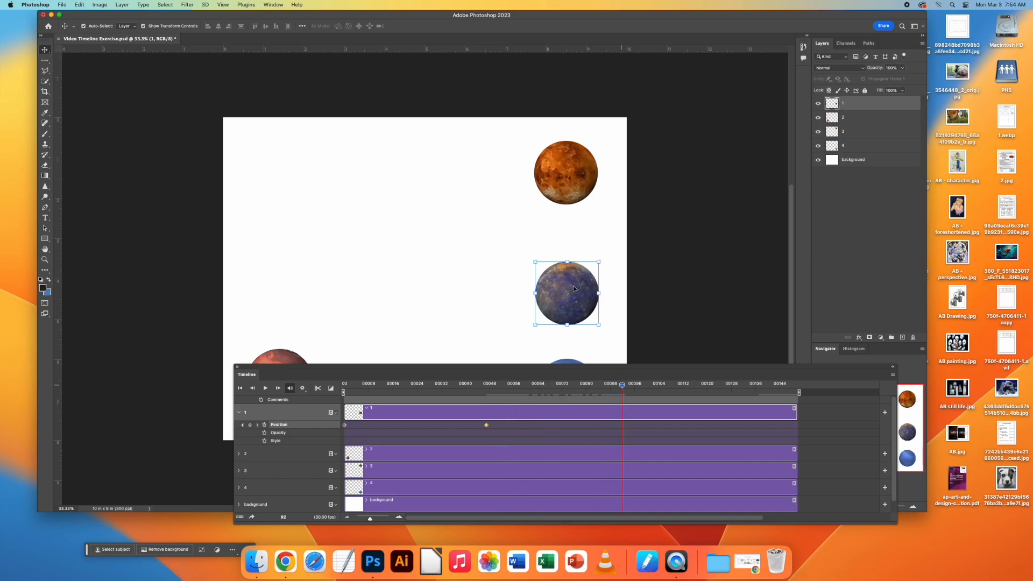
drag(566, 291, 306, 292)
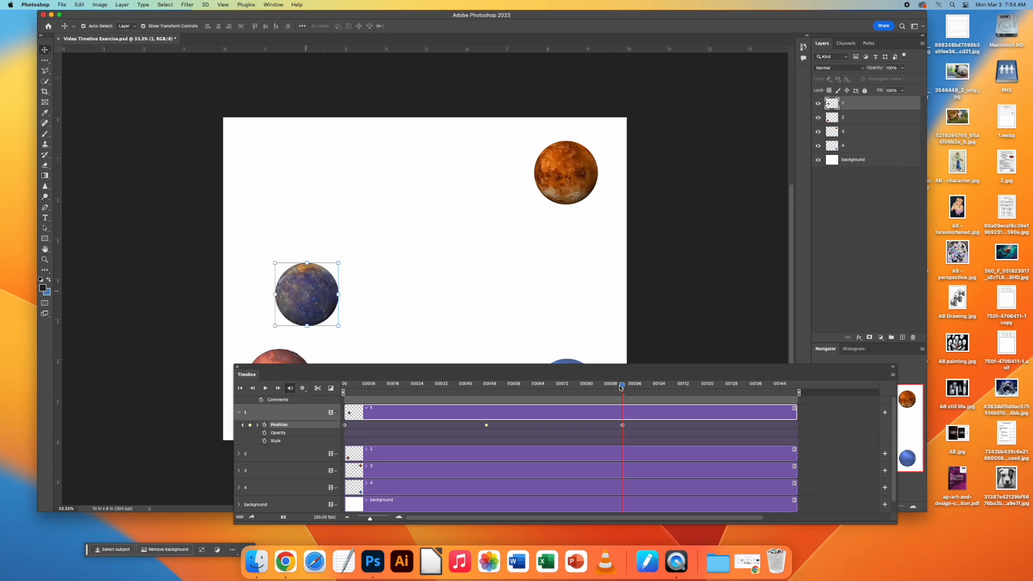
Play back layer 1's animation to check its movement across and back.
drag(623, 385, 622, 418)
key(space)
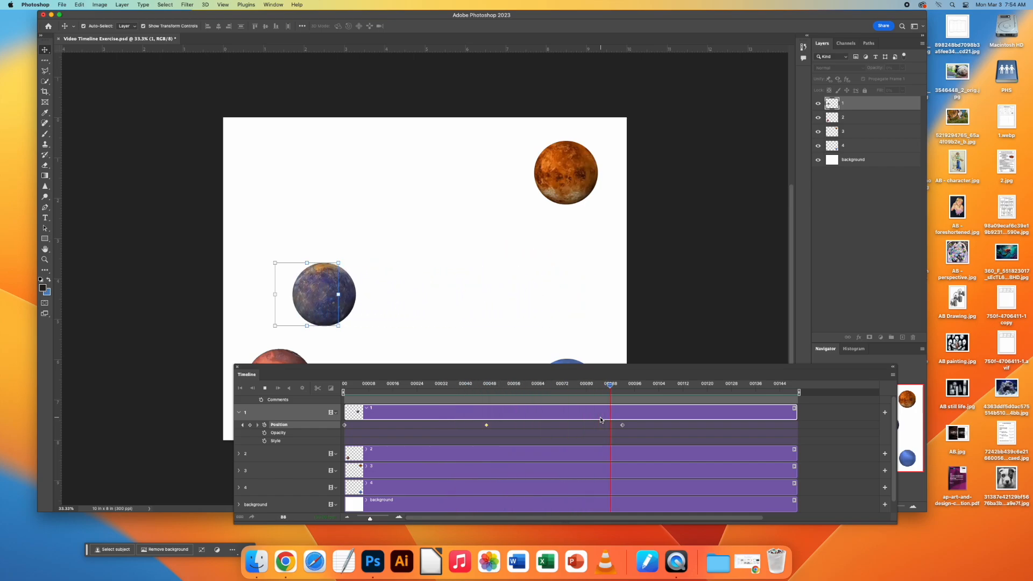
key(space)
Keyframe layer 1's planet at the canvas's top centre at frame 126 and back in the upper-left corner at the final frame.
drag(794, 385, 722, 393)
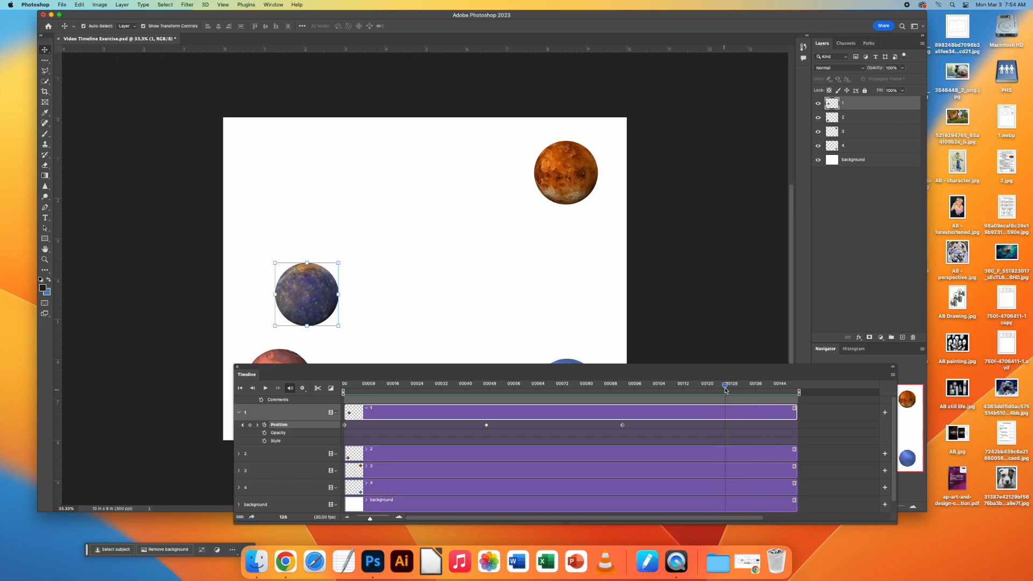
drag(311, 295, 457, 149)
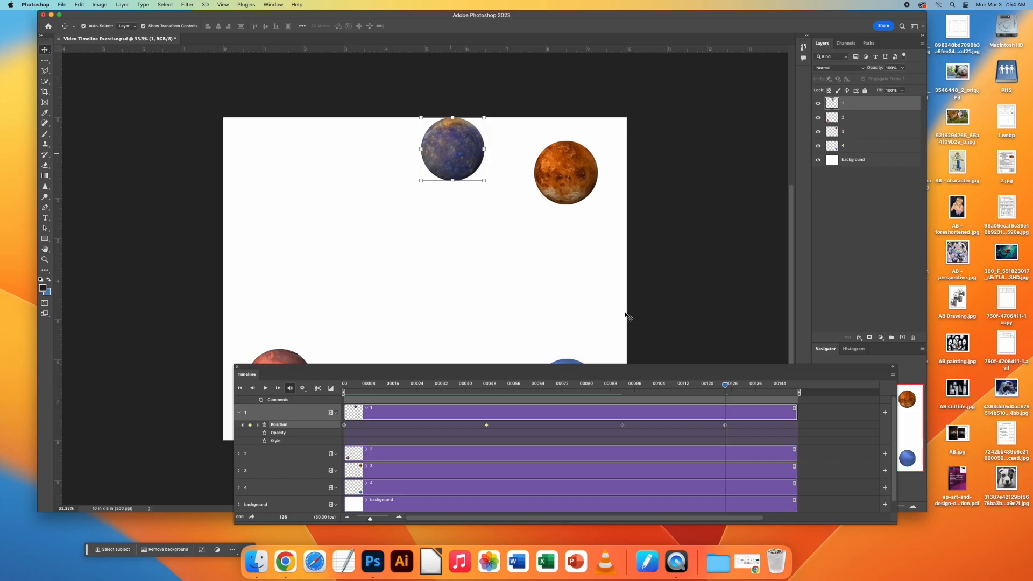
drag(726, 385, 795, 394)
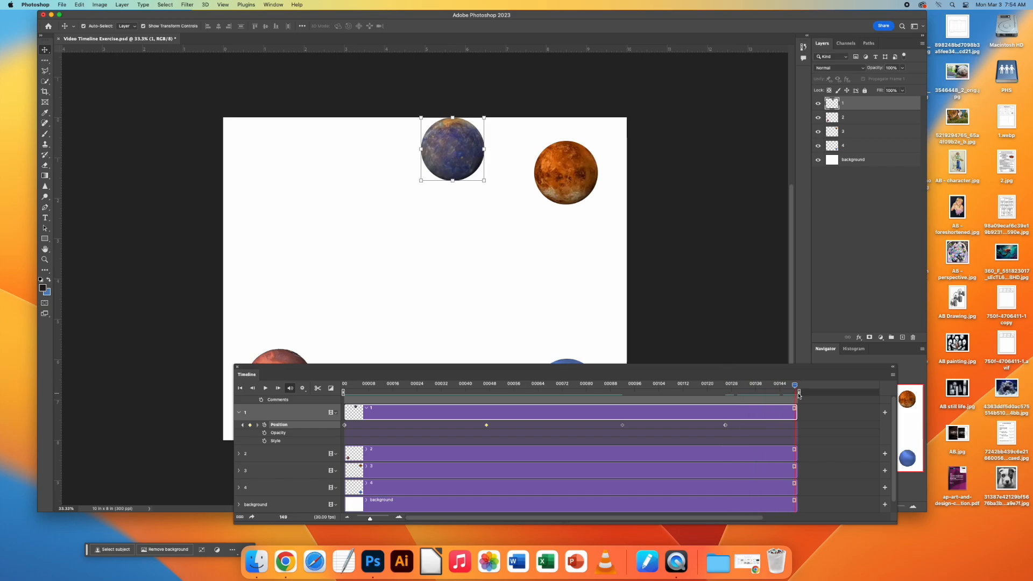
drag(462, 160, 291, 177)
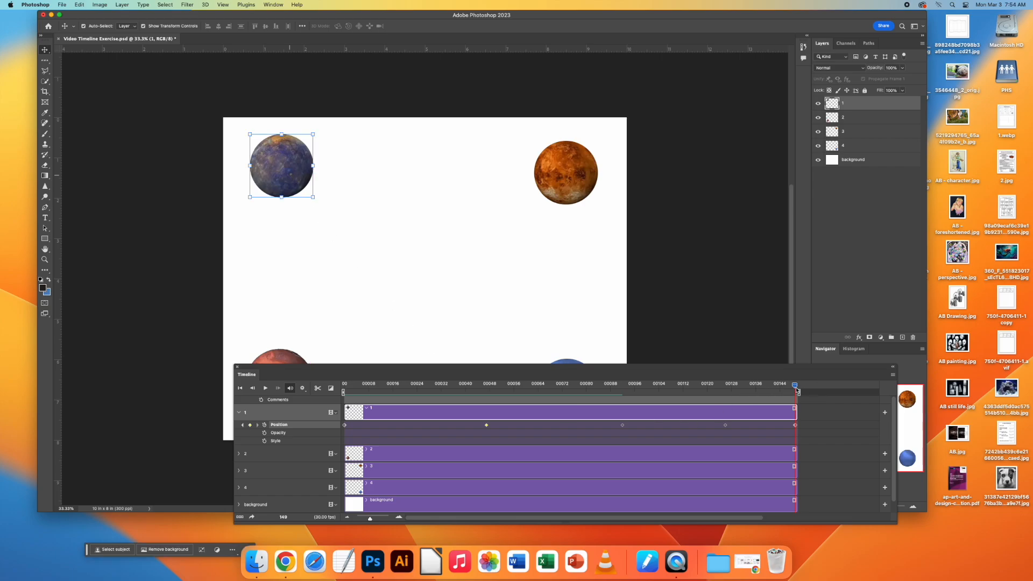
Play the animation from the first frame, move layer 1's second Position keyframe to about frame 35, and replay it.
drag(795, 386, 345, 386)
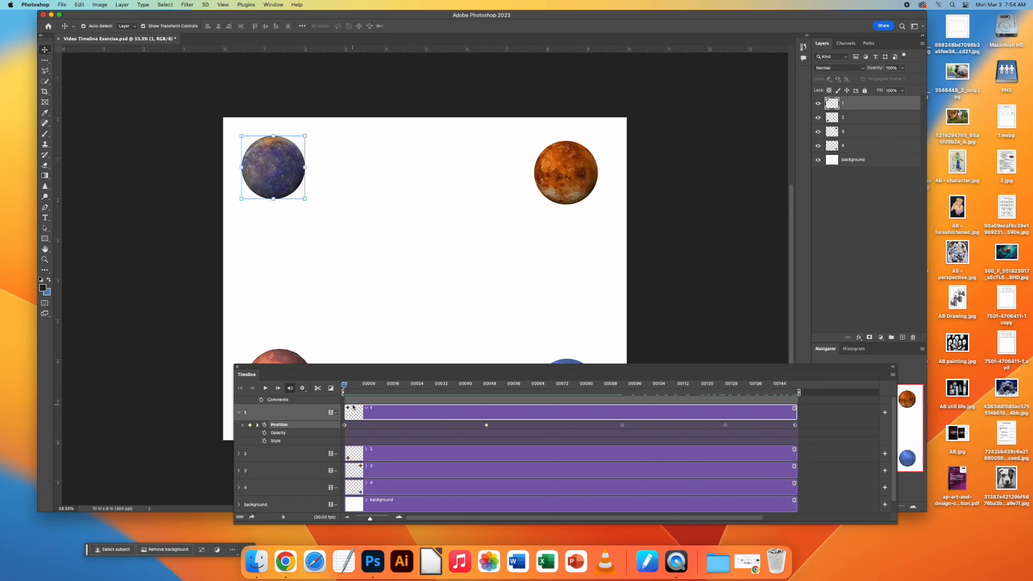
key(space)
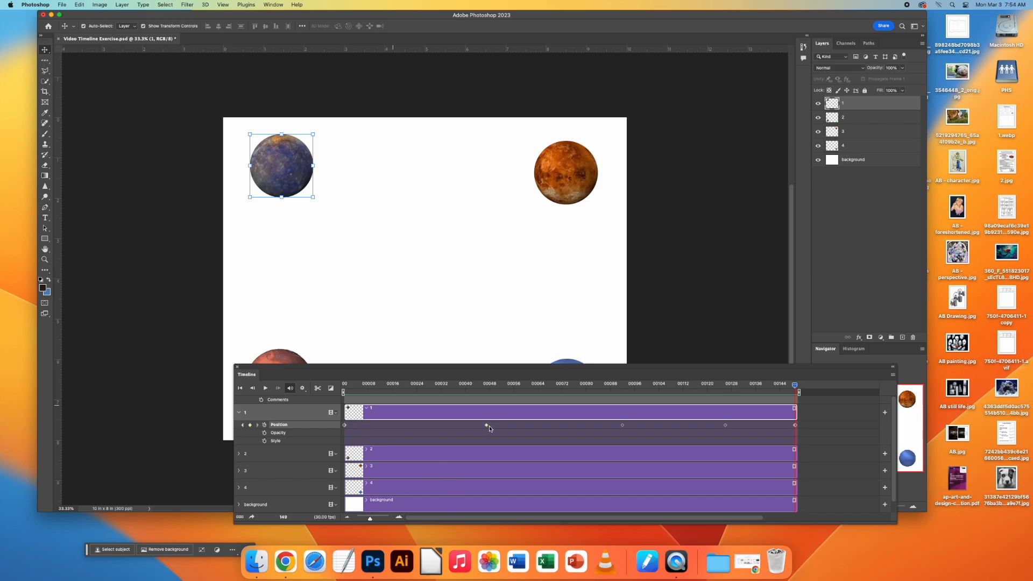
drag(487, 425, 450, 428)
key(space)
Select the background track and switch the selection back to layer 1.
scroll(876, 454, down, 2)
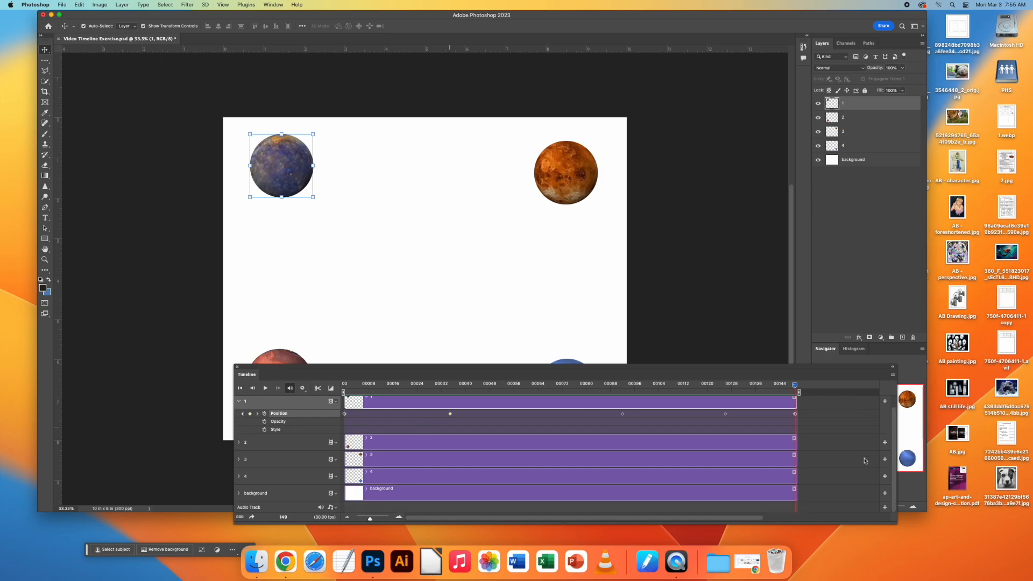
click(385, 496)
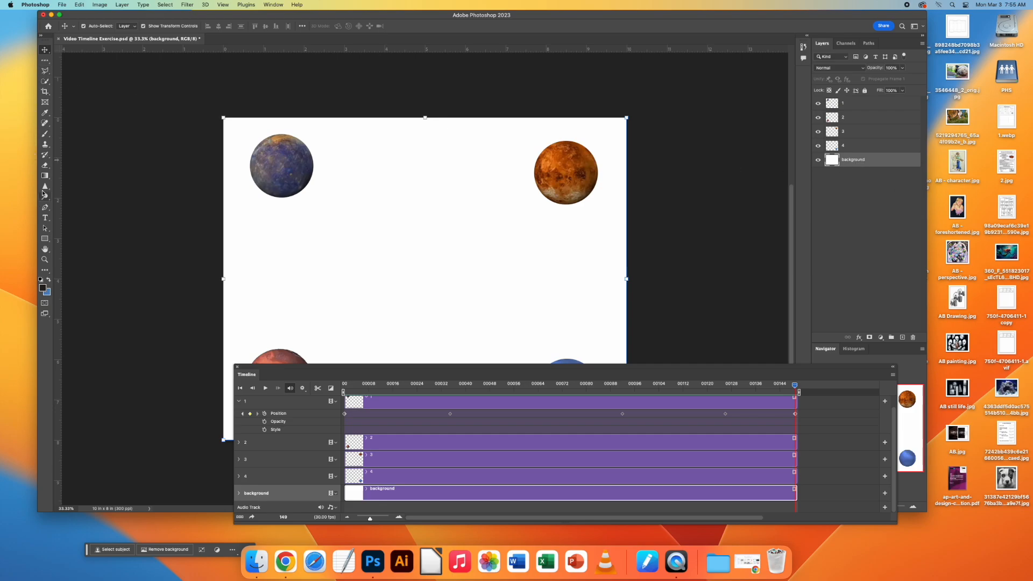
click(860, 105)
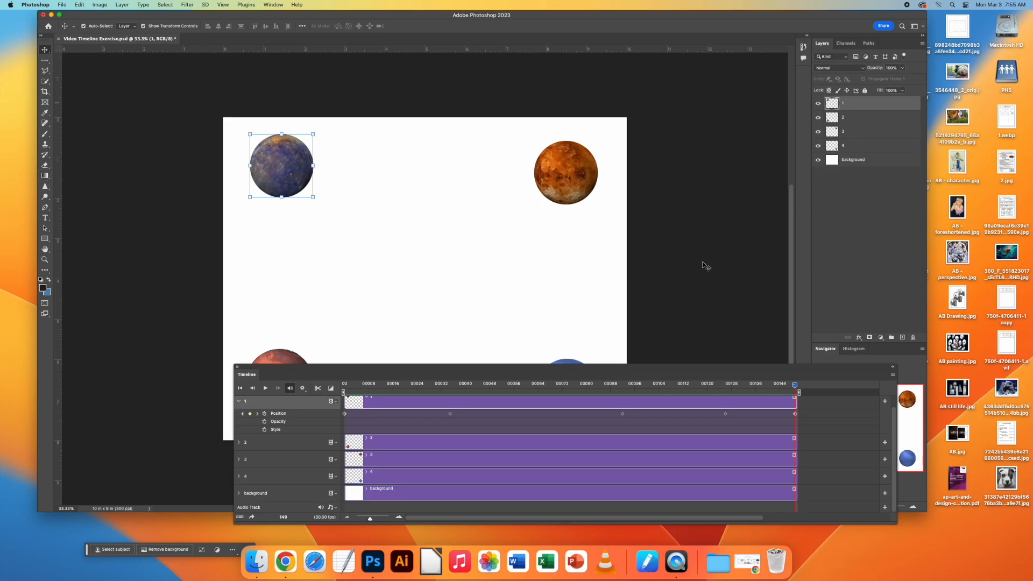
Add a Drop Shadow to layer 1's planet and strengthen it with a larger, softer spread cast toward the planet's lower left.
click(859, 338)
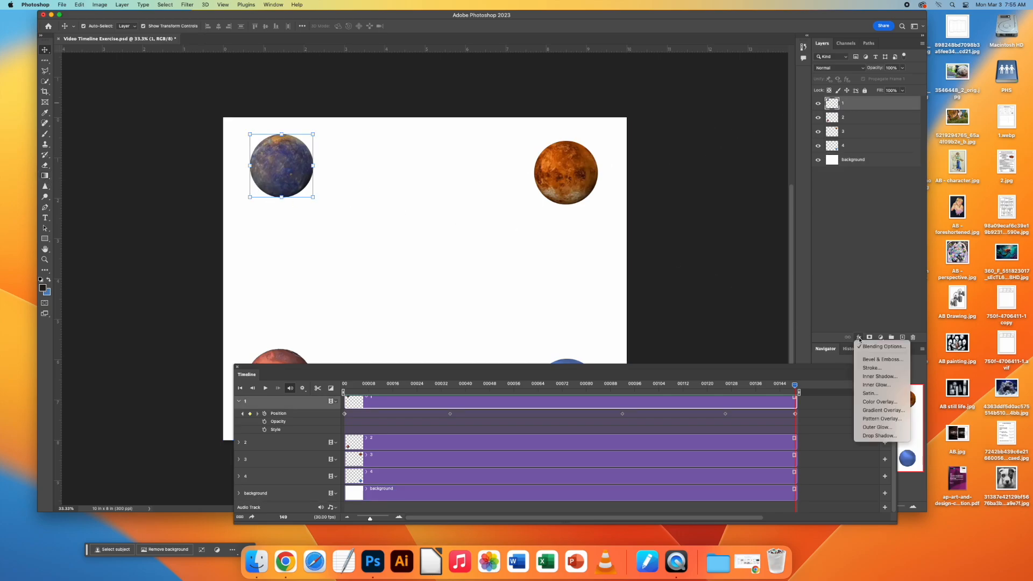
click(874, 436)
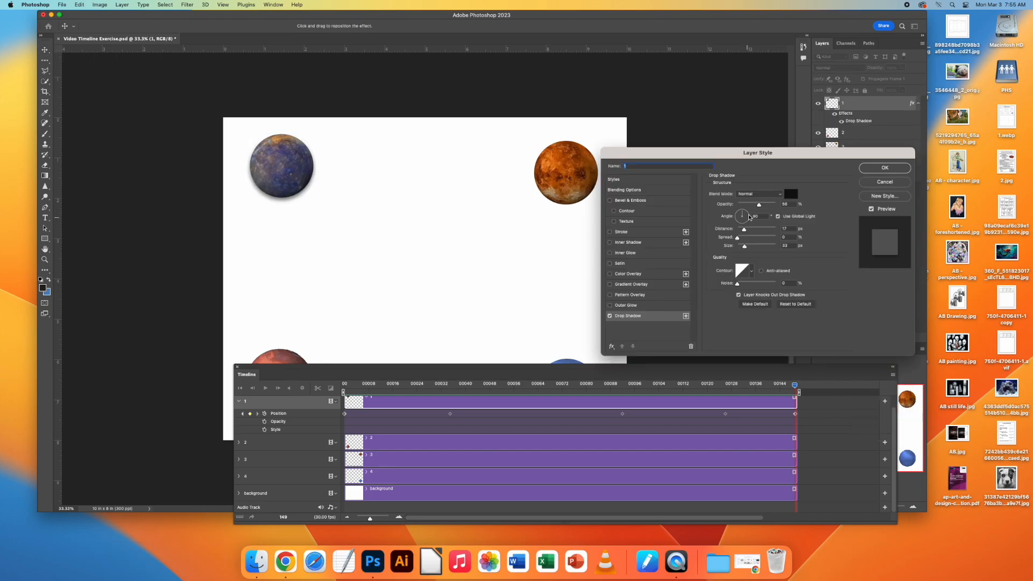
drag(758, 207, 741, 241)
click(873, 174)
Play back the animation to check layer 1's shadow as the planet moves, and deselect the layer.
drag(698, 374, 735, 402)
key(space)
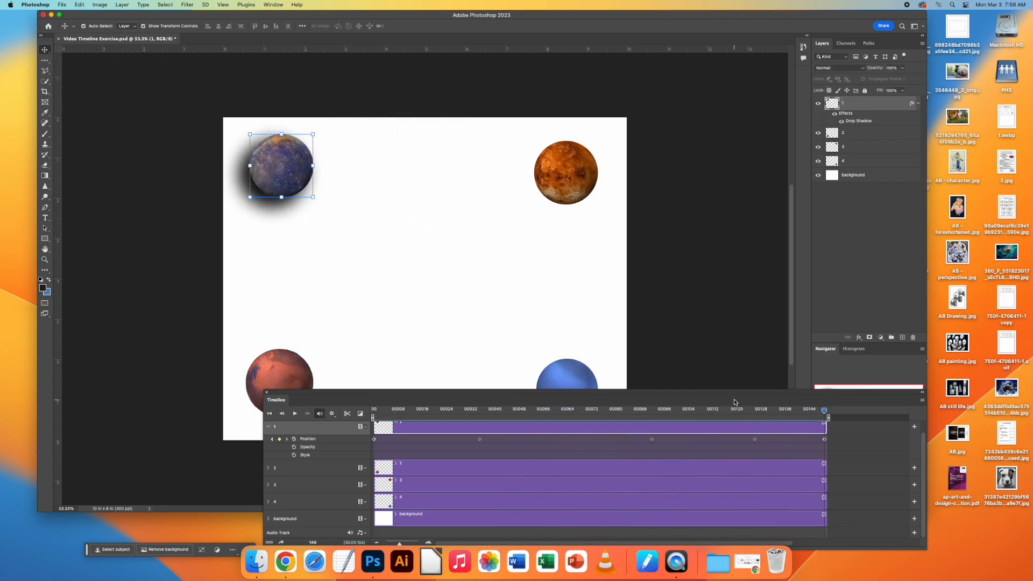
click(854, 245)
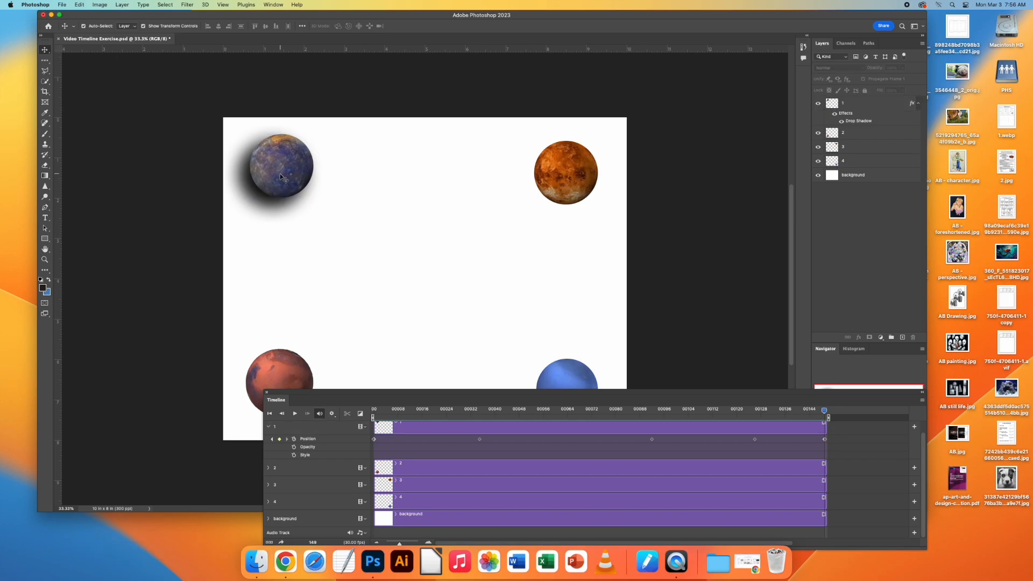
Add the text "SPACE" to the canvas and move it to the centre between the four planets.
click(45, 217)
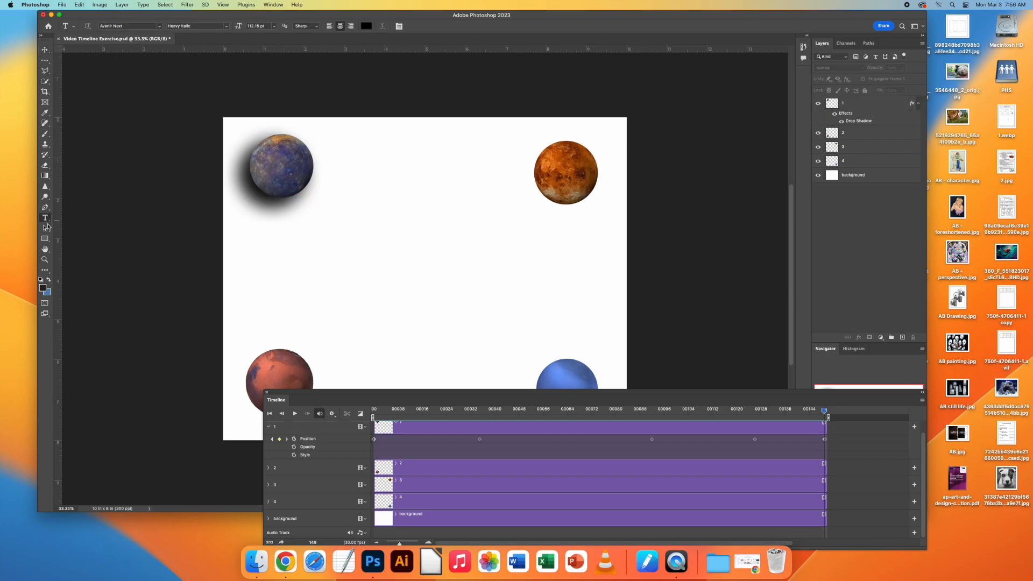
click(381, 254)
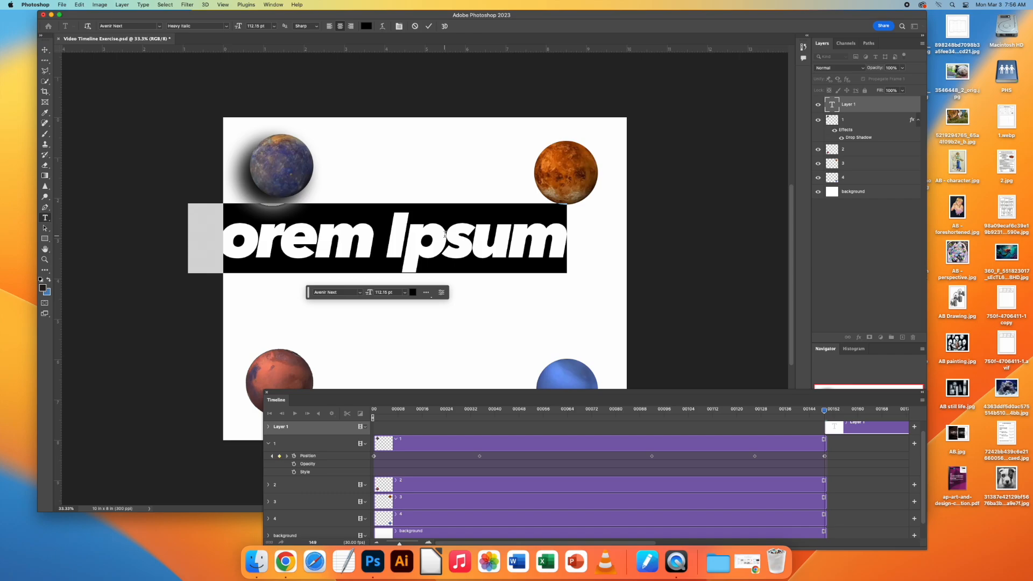
text(SPACE)
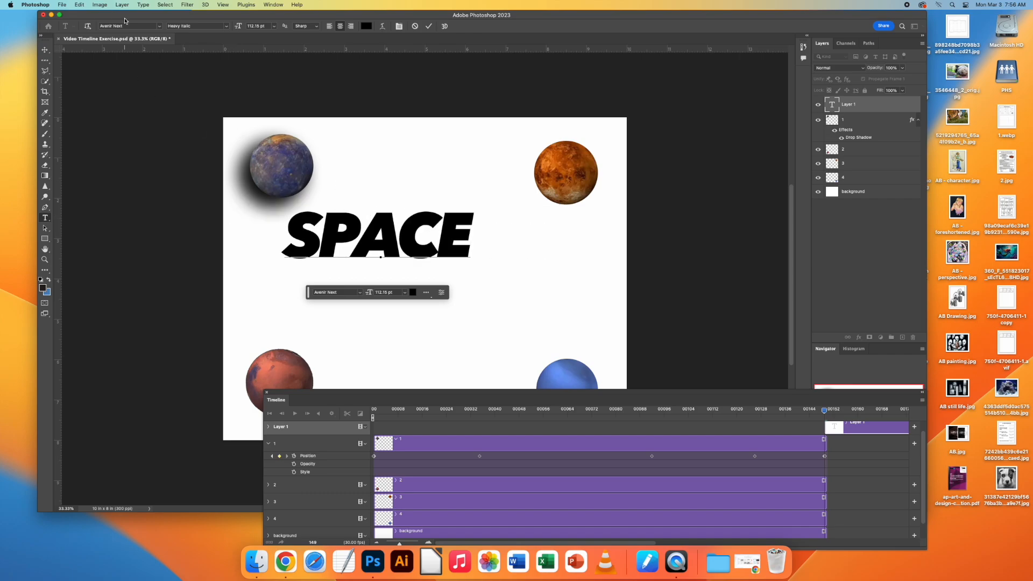
click(45, 50)
drag(352, 236, 400, 259)
click(479, 214)
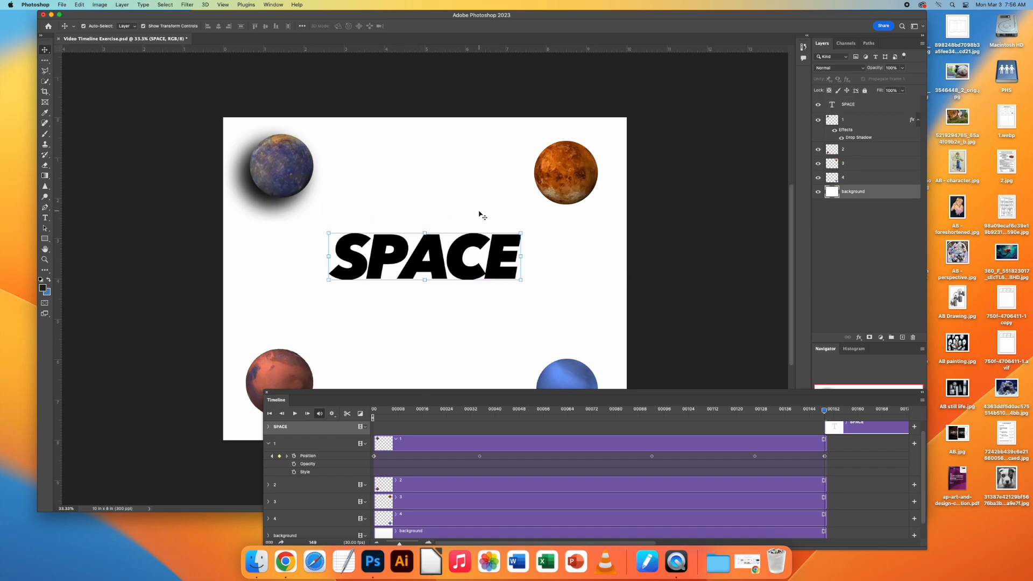
Give the SPACE text an outside Stroke of about 32 px in yellow #eee32e at 100% opacity.
click(463, 242)
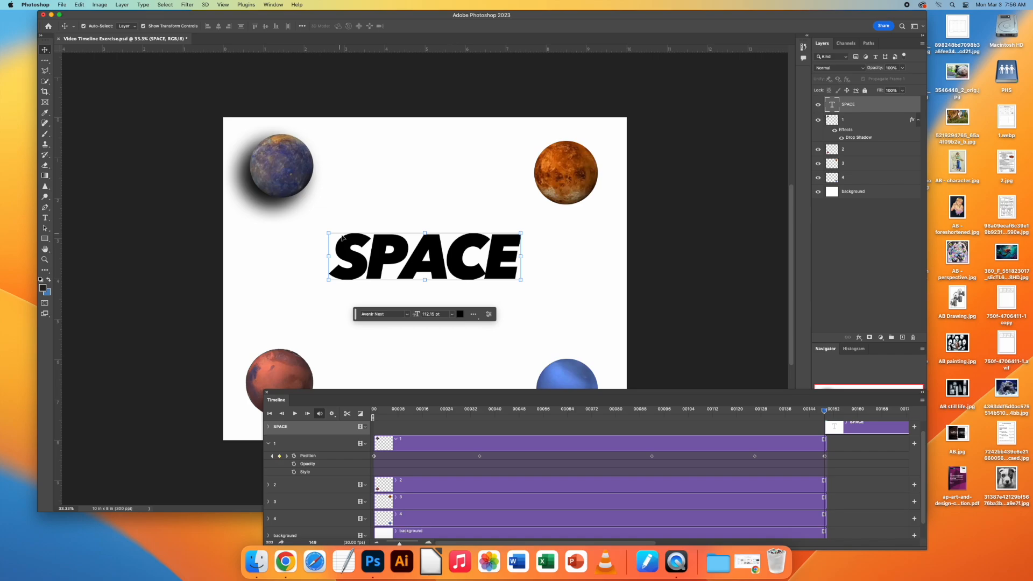
click(859, 338)
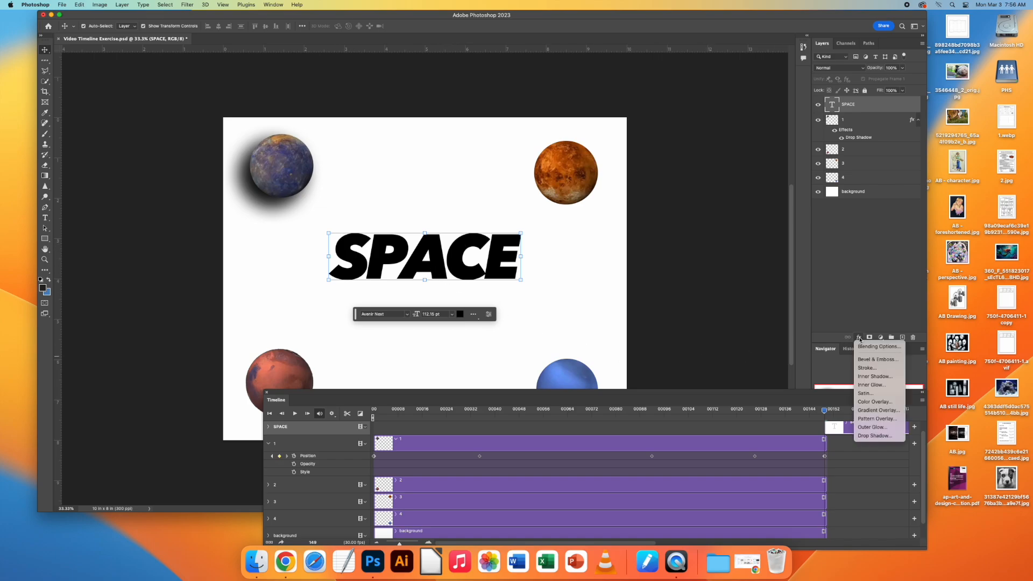
click(867, 369)
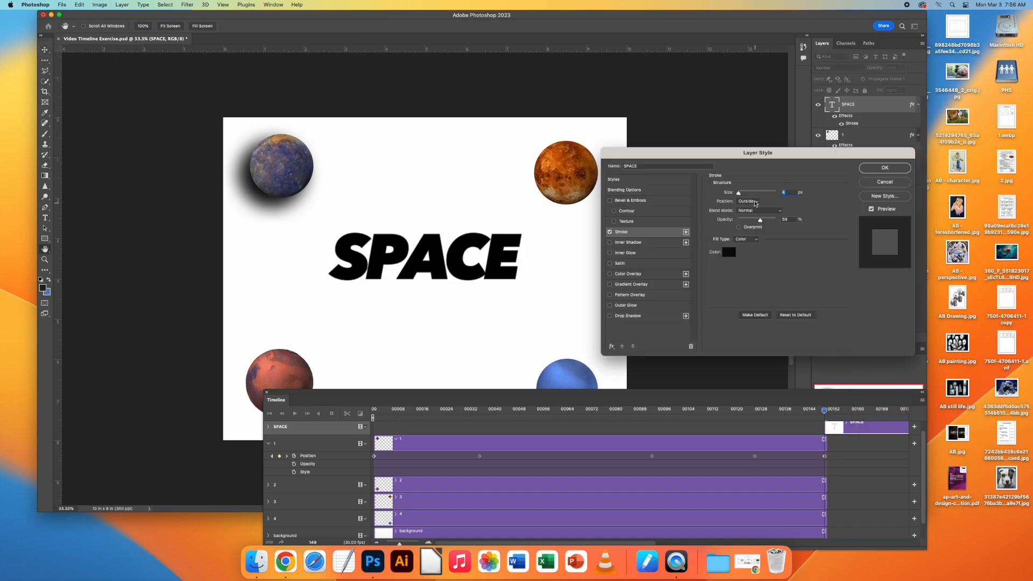
click(729, 251)
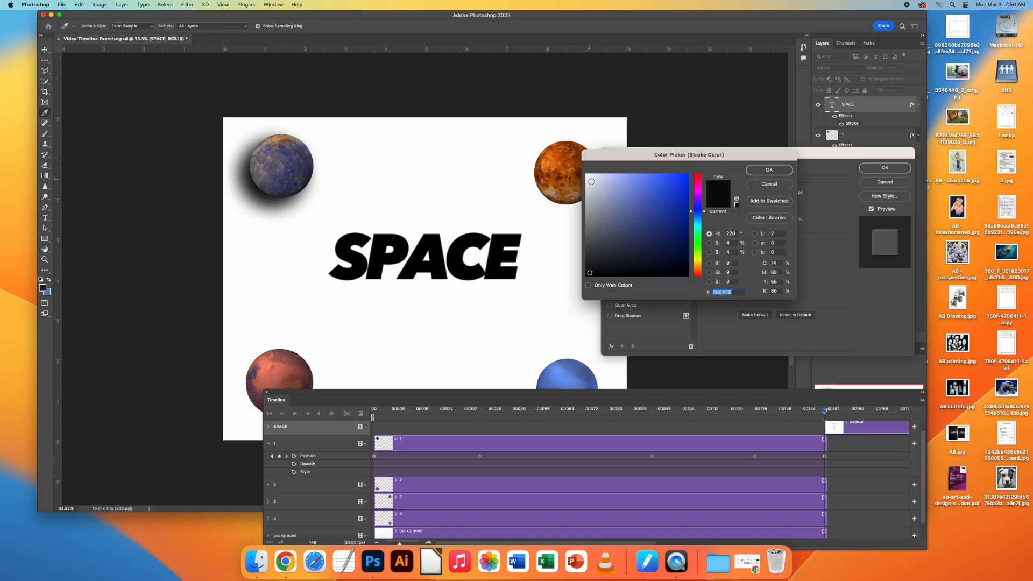
click(698, 260)
click(669, 181)
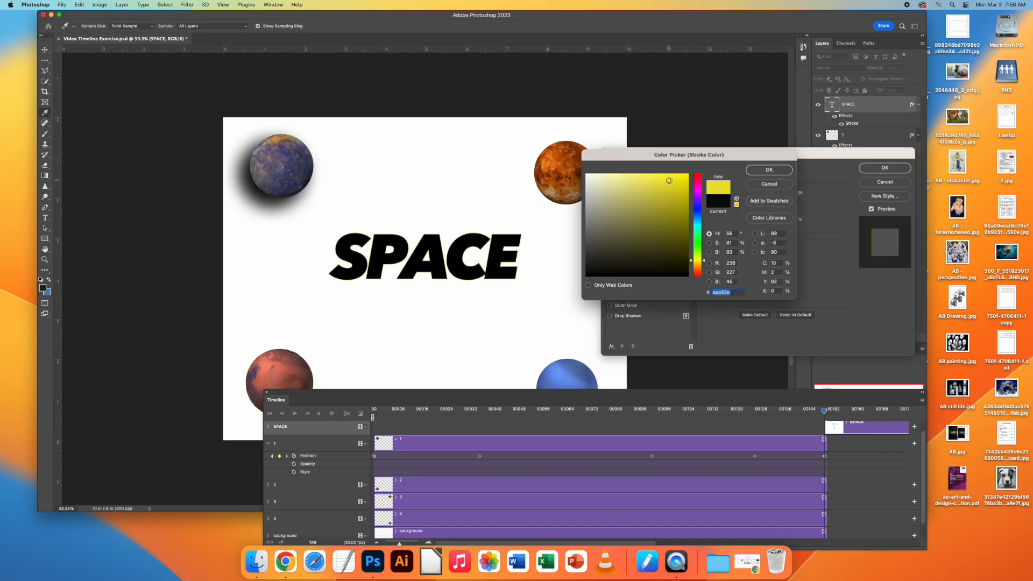
click(783, 171)
mouse_move(739, 194)
mouse_down()
mouse_move(759, 195)
mouse_move(745, 200)
mouse_move(788, 224)
mouse_up()
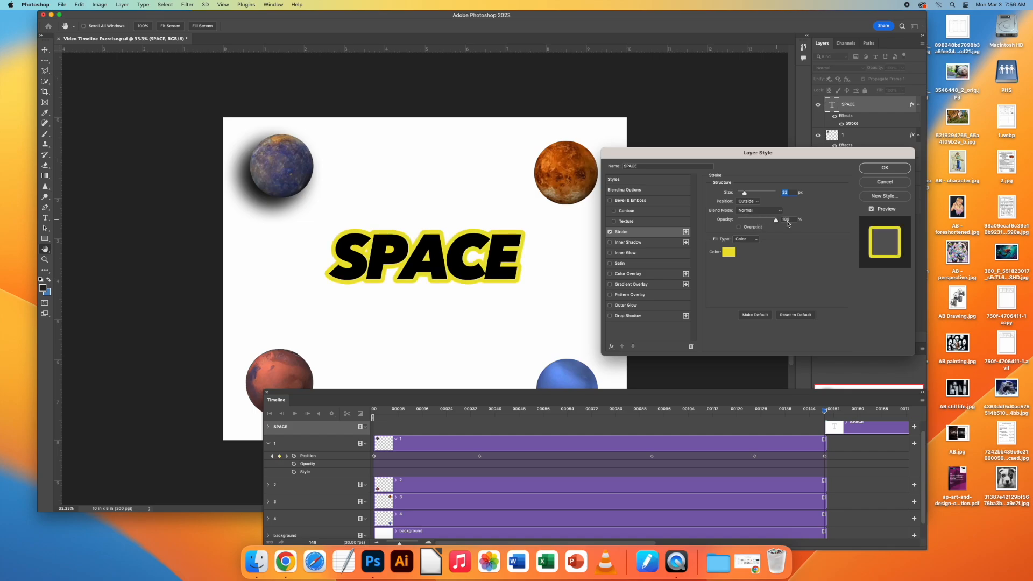
click(873, 171)
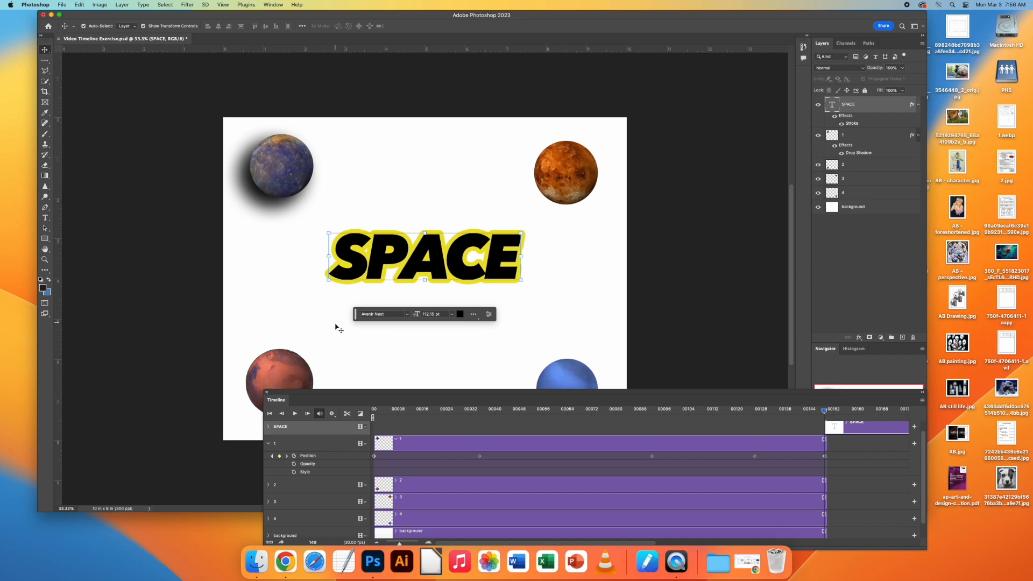
Expand the SPACE track's animation properties in the timeline and enable Transform keyframing.
drag(386, 392, 375, 276)
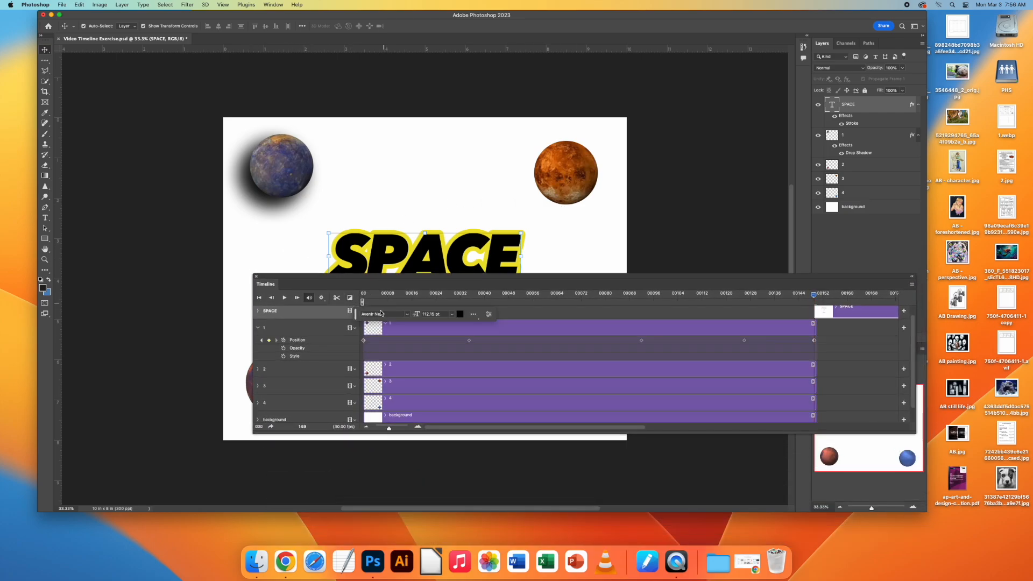
click(257, 312)
drag(363, 282, 405, 341)
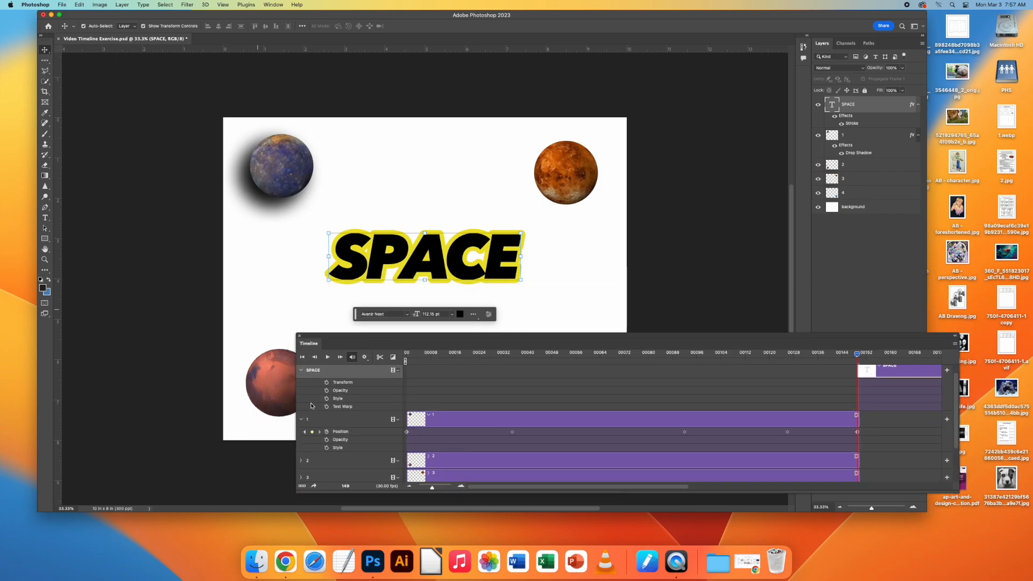
click(398, 370)
click(379, 379)
drag(346, 345, 538, 345)
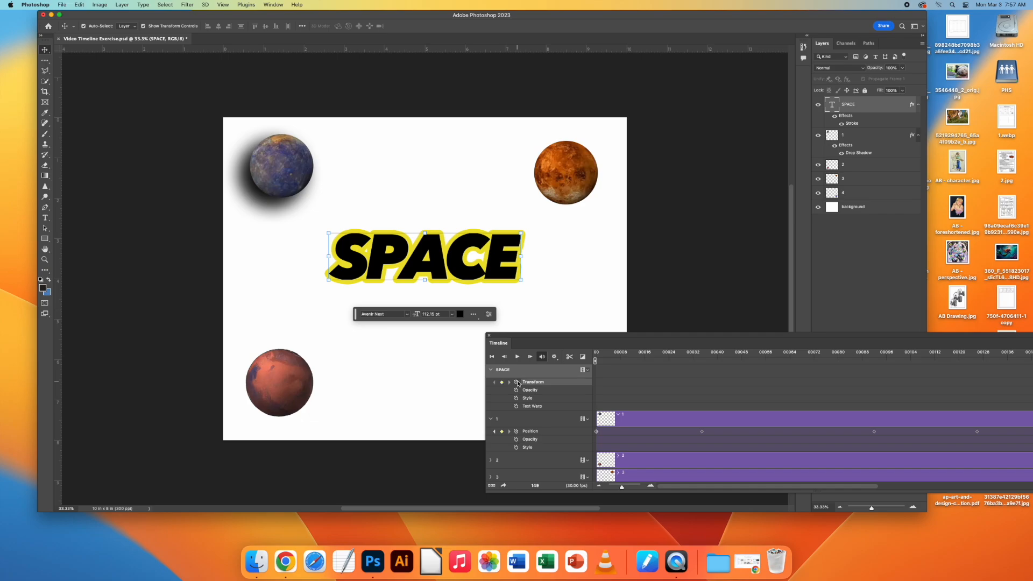
Move the SPACE clip to the start of the timeline and match its end to the planet clips.
drag(562, 341, 463, 342)
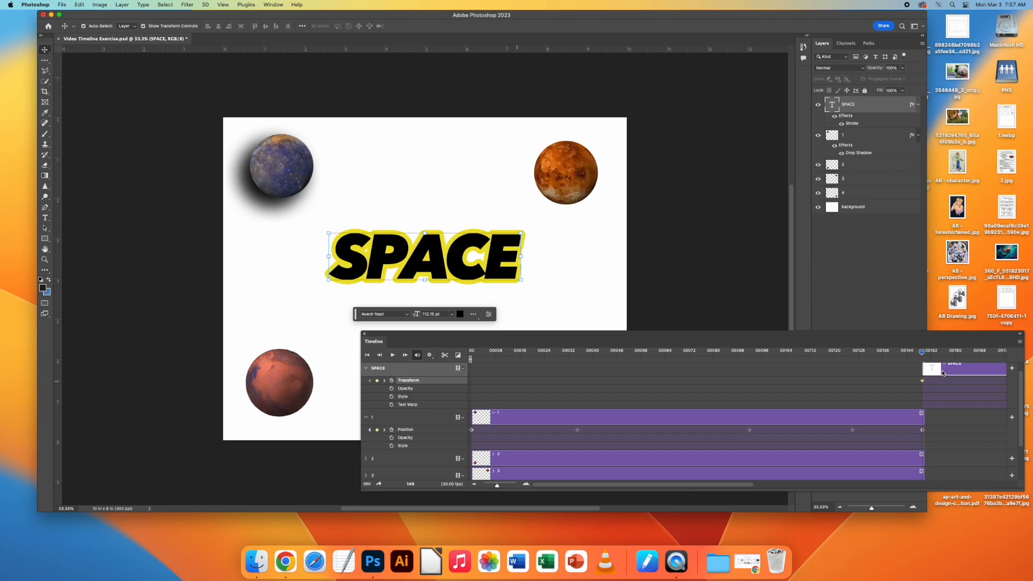
drag(943, 370, 552, 366)
drag(757, 379, 505, 381)
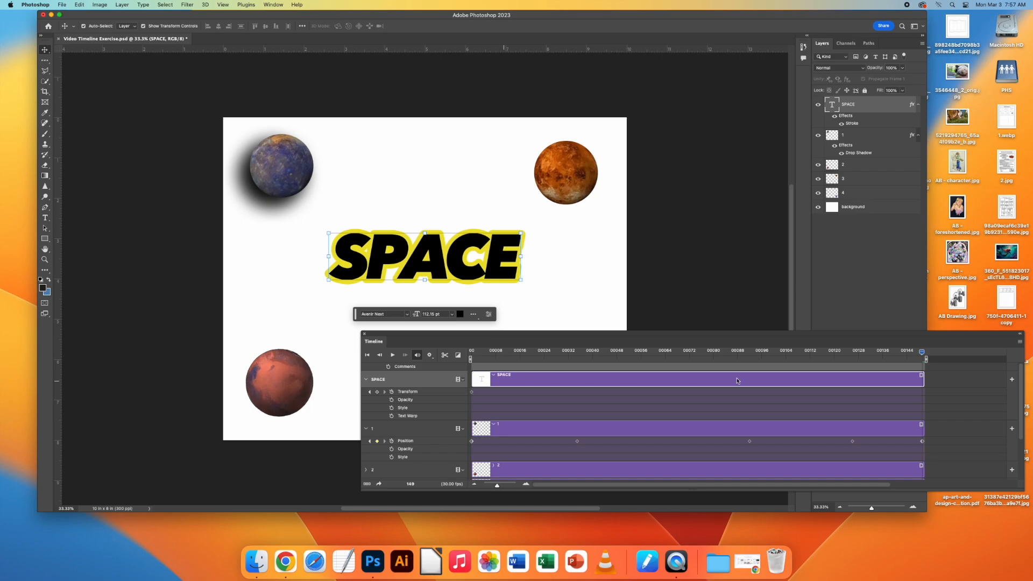
At the first frame, scale the SPACE text down to about 5.71% around the canvas centre as its starting Transform keyframe.
drag(924, 358, 454, 371)
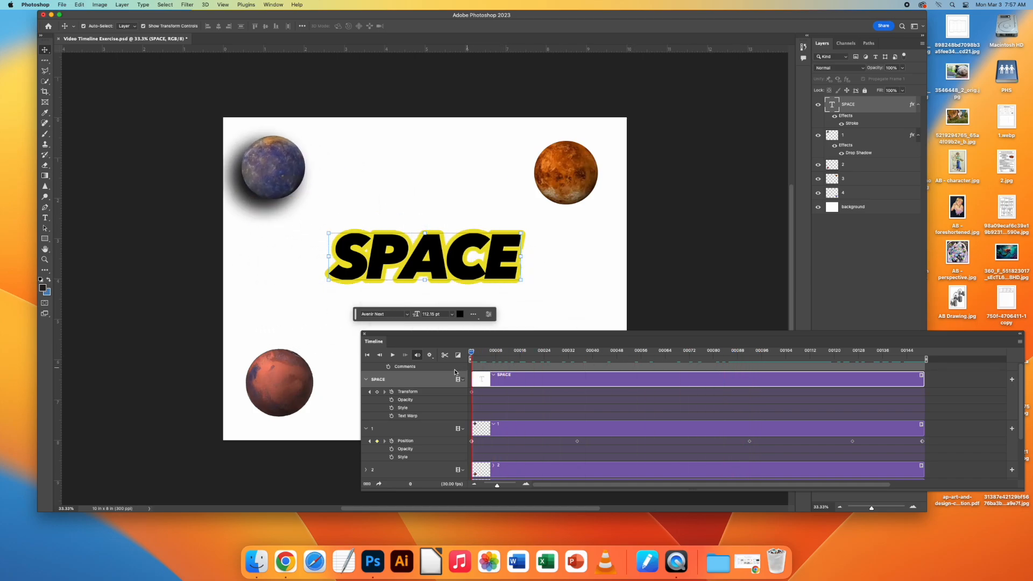
drag(328, 232, 425, 251)
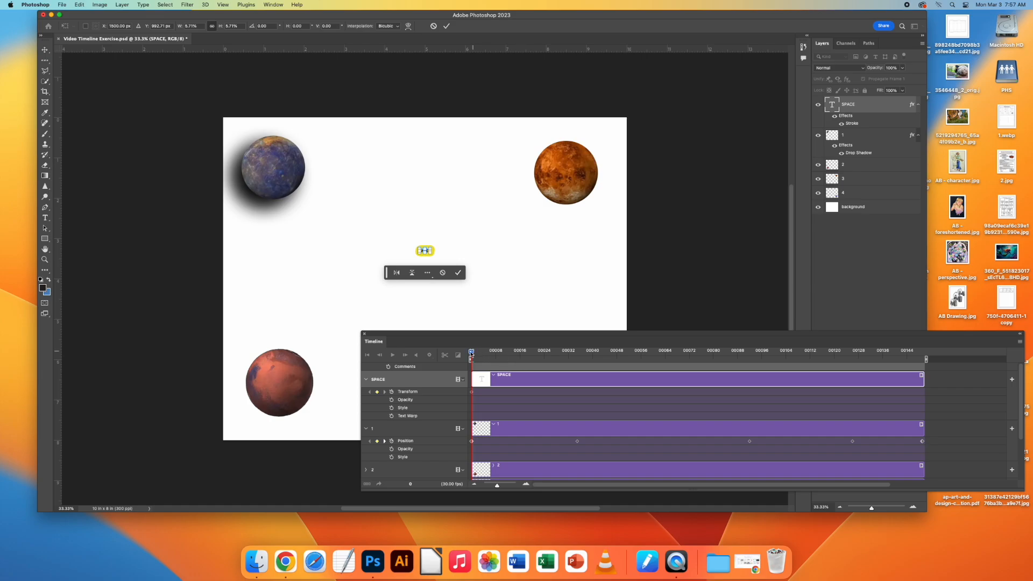
key(Return)
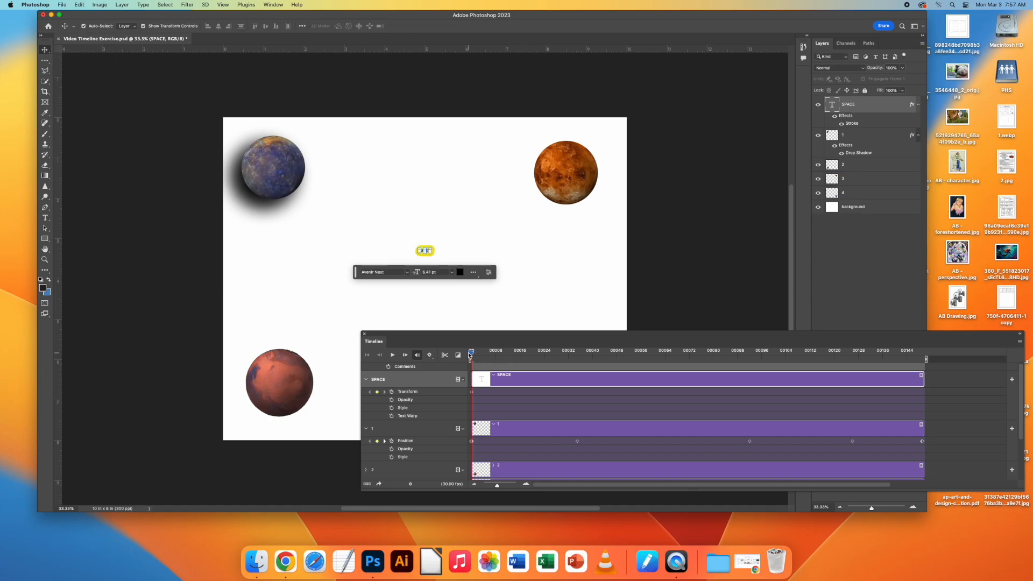
At the final frame, enlarge the SPACE text to about 414 pt, extending past both sides of the canvas, and centre it.
drag(472, 354, 924, 354)
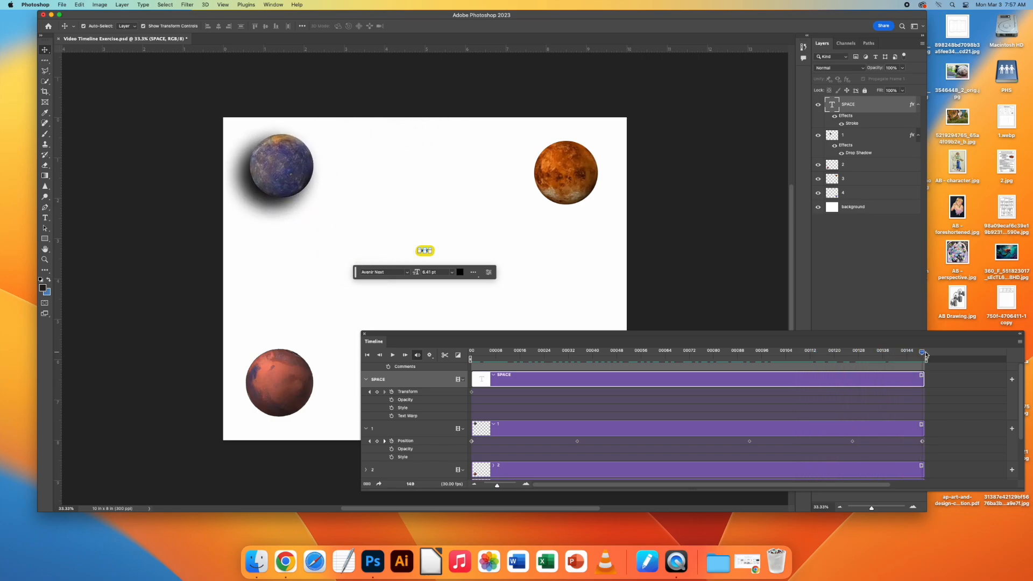
drag(419, 250, 244, 356)
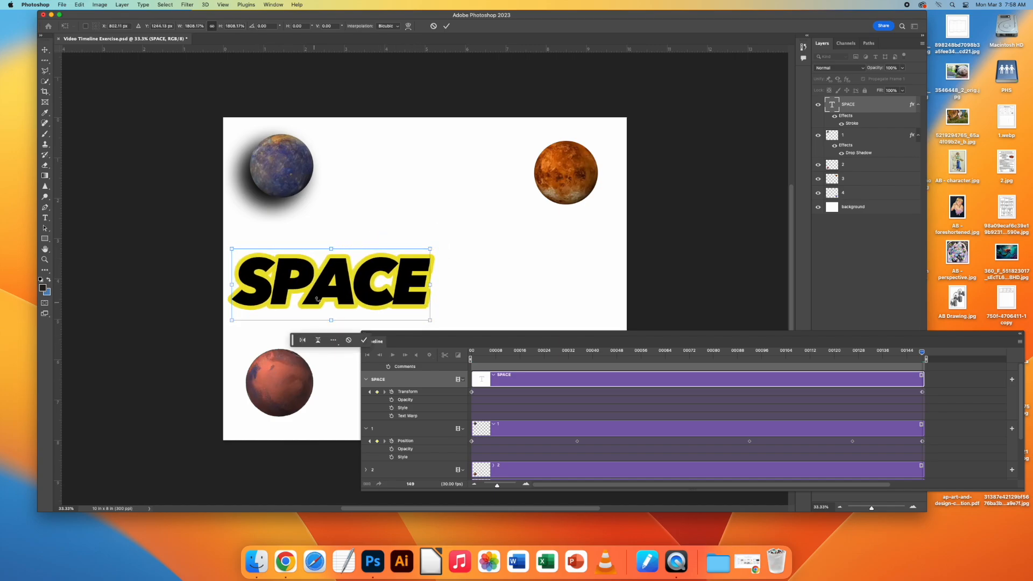
drag(330, 289, 440, 275)
drag(338, 308, 139, 381)
drag(347, 297, 561, 266)
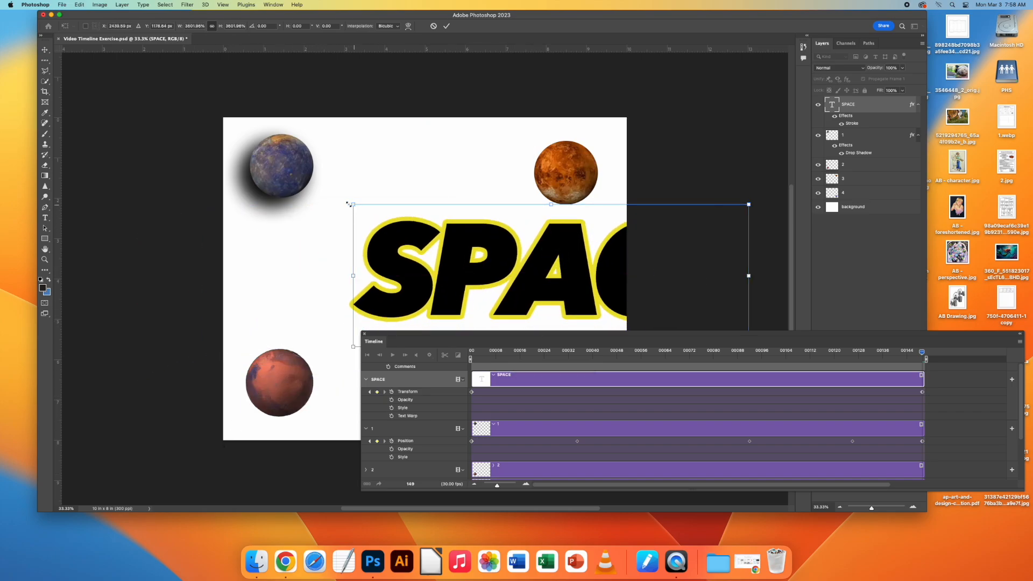
drag(350, 204, 38, 75)
drag(376, 182, 419, 267)
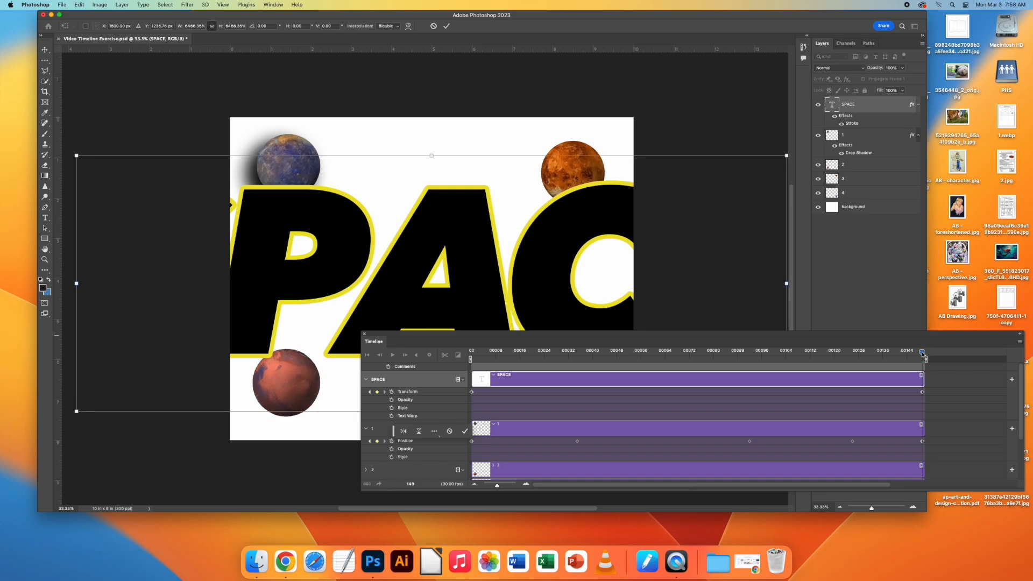
key(Return)
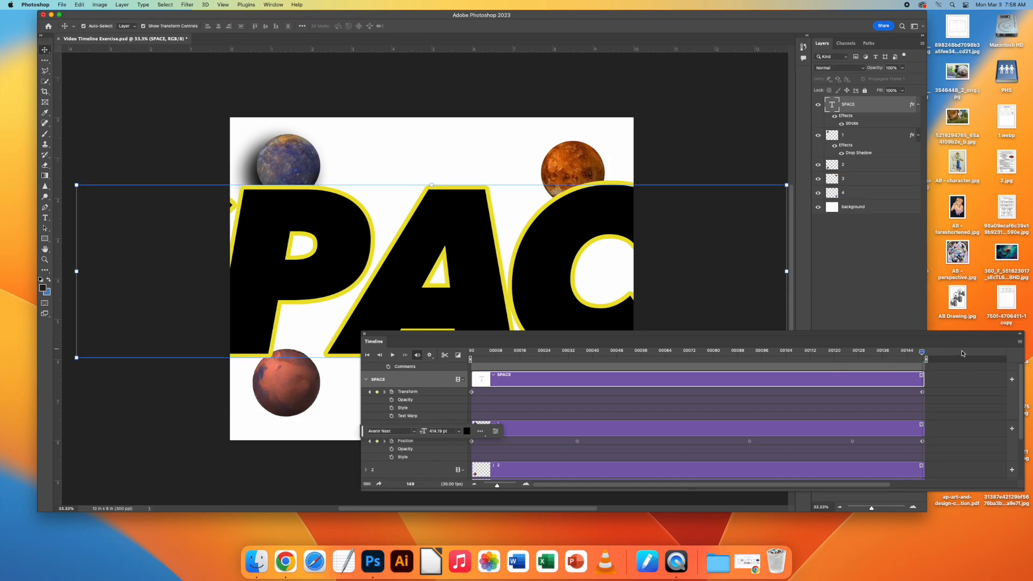
Play the animation from the first frame to check how the SPACE text grows over the planets.
drag(922, 353, 472, 353)
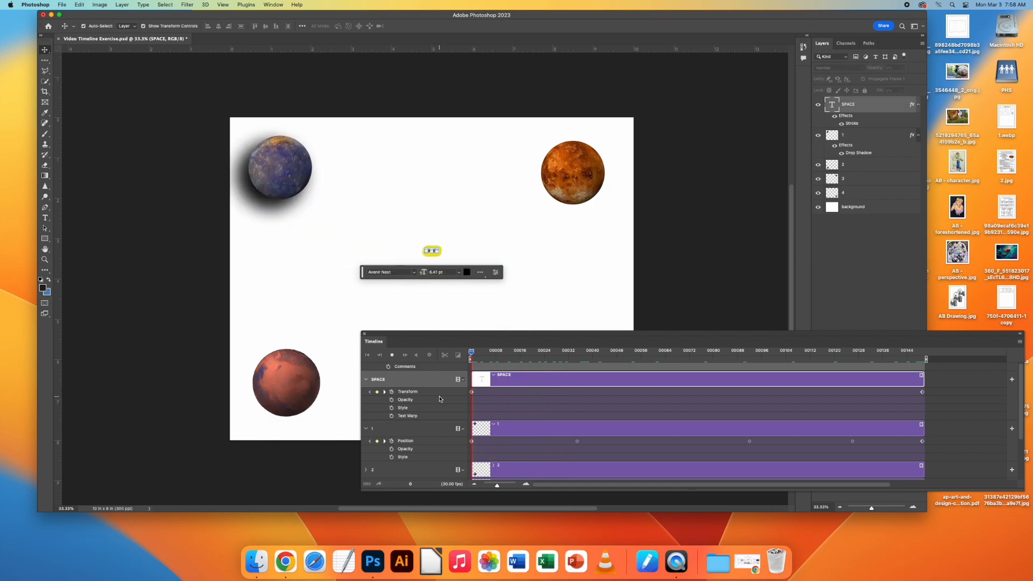
key(space)
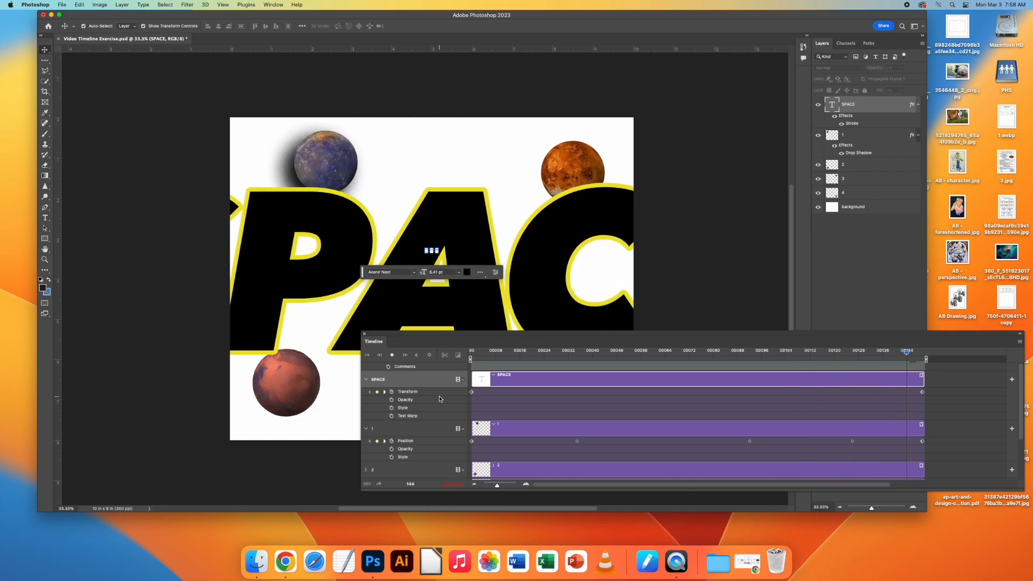
key(space)
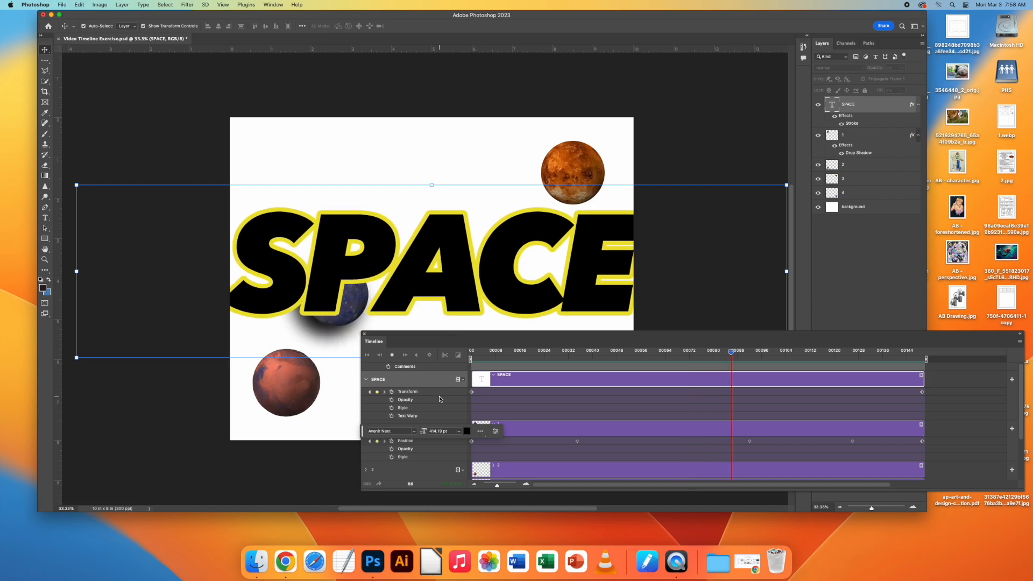
key(space)
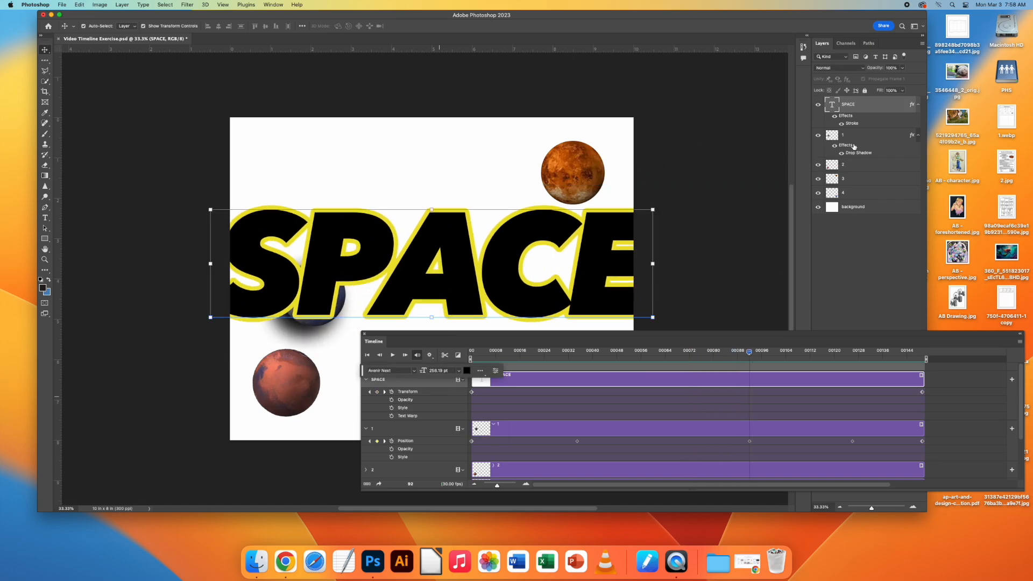
Try placing layer 1 above the SPACE layer and play back the animation.
drag(857, 138, 847, 102)
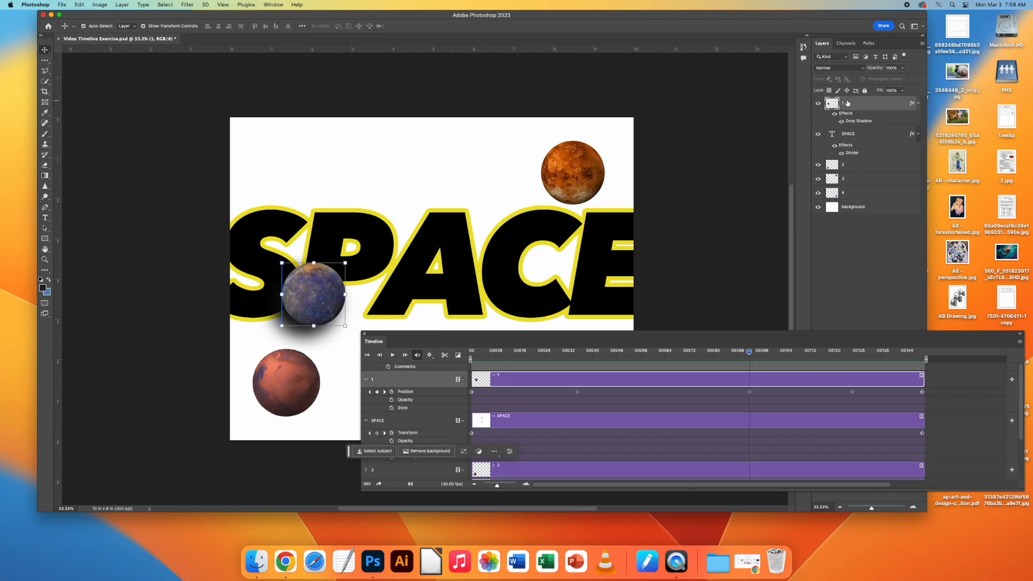
key(space)
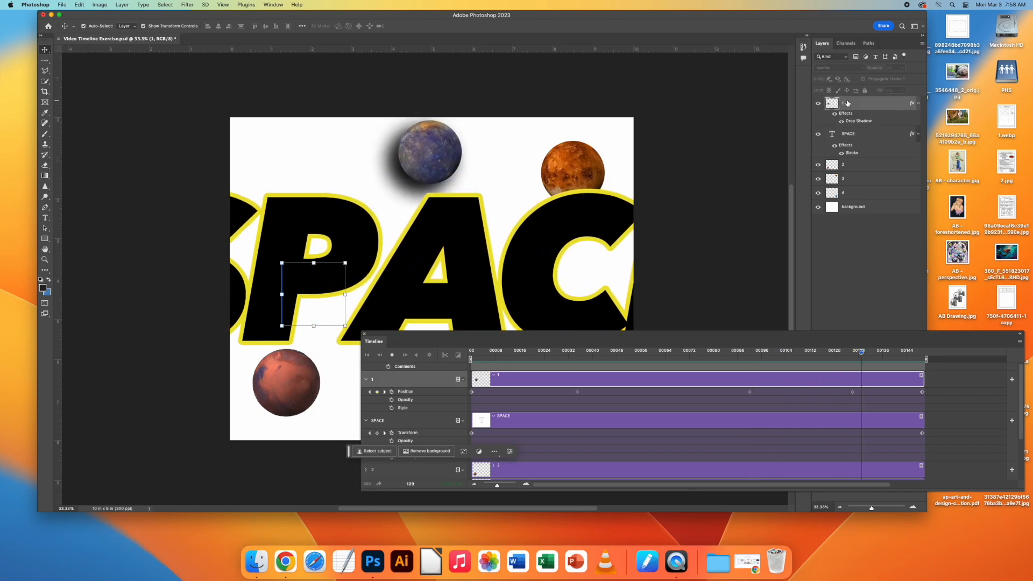
key(space)
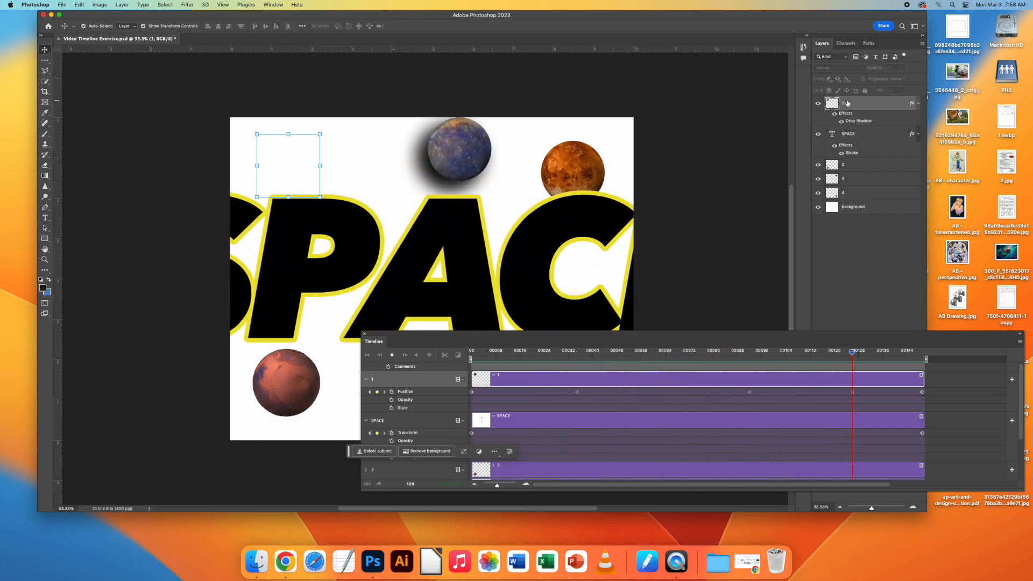
key(space)
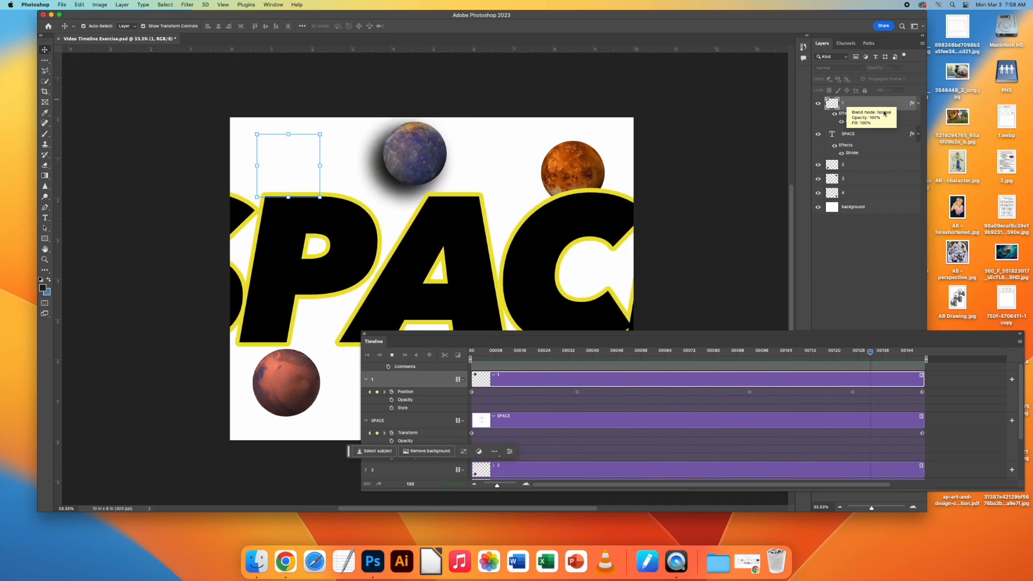
Return layer 1 below the SPACE layer, replay the animation, and deselect the layer.
drag(874, 103, 867, 156)
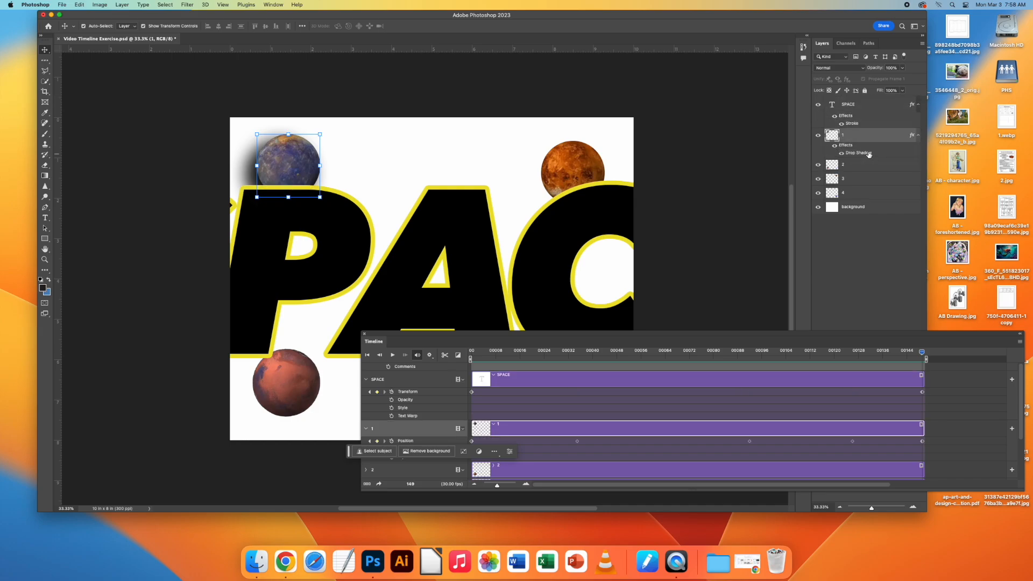
key(space)
click(703, 181)
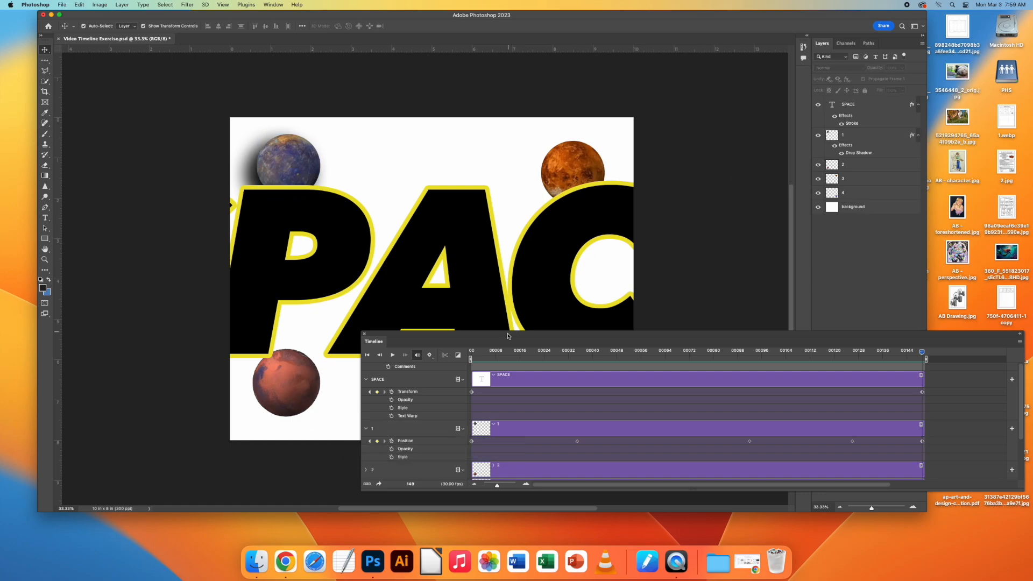
drag(526, 340, 290, 291)
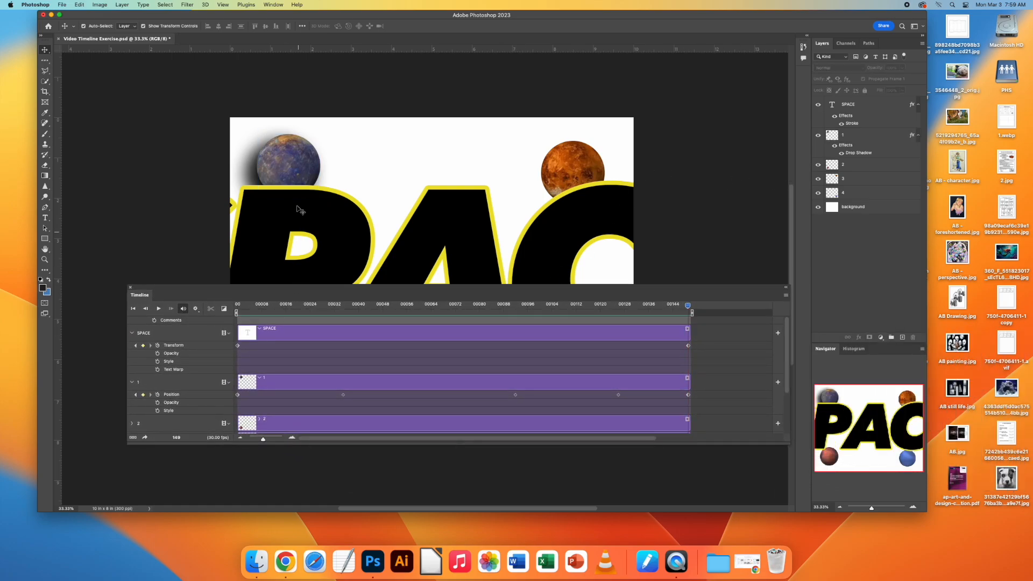